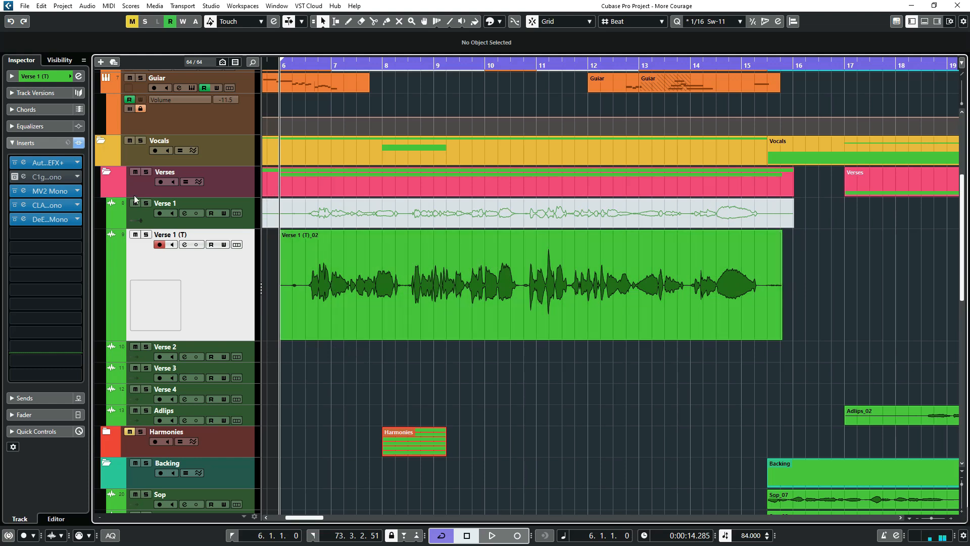
Open the C1 gate insert on the Verse 1 (T) track and place its window over the arrangement
left_click(20, 177)
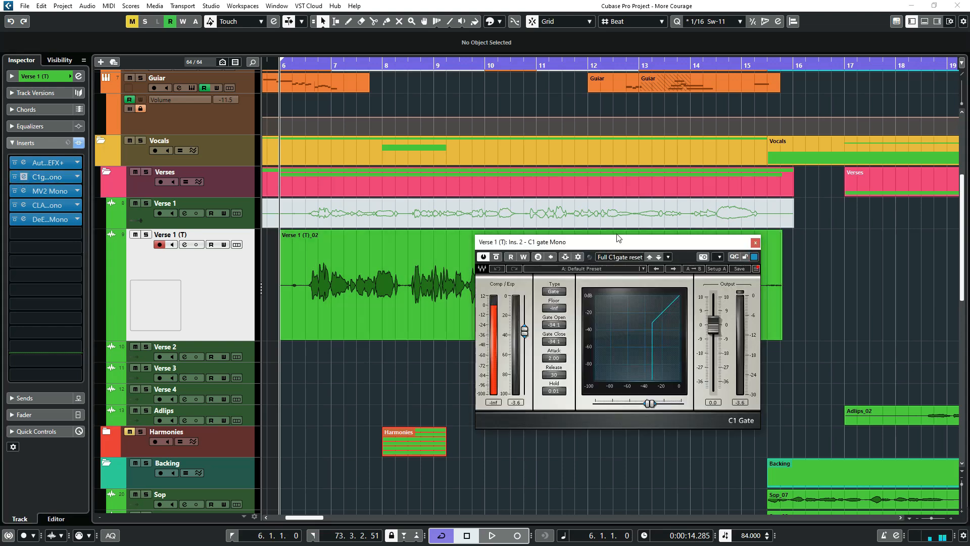
left_click_drag(615, 240, 647, 236)
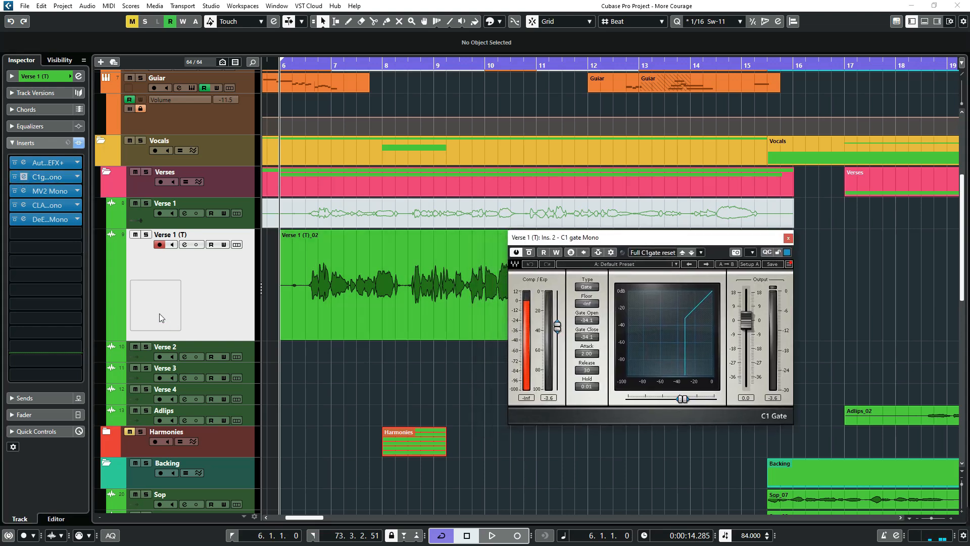
Solo the Audio 01 track and the Verse 1 (T) vocal track
left_click(147, 236)
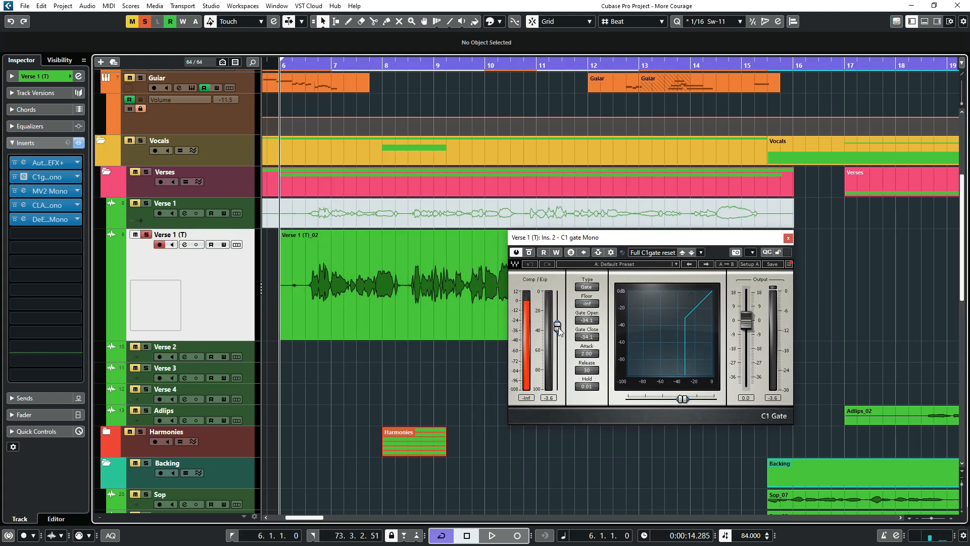
left_click(146, 236)
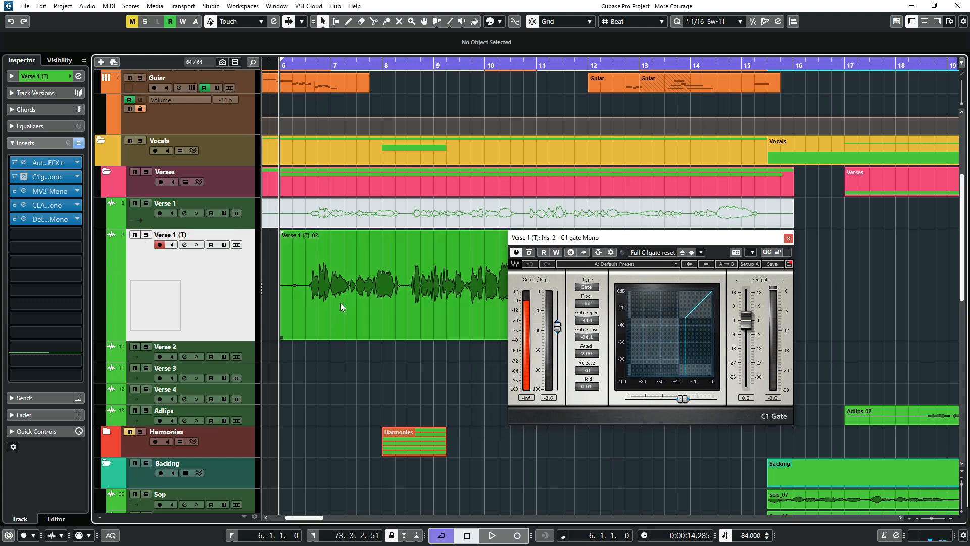
scroll(388, 252, "up", 5)
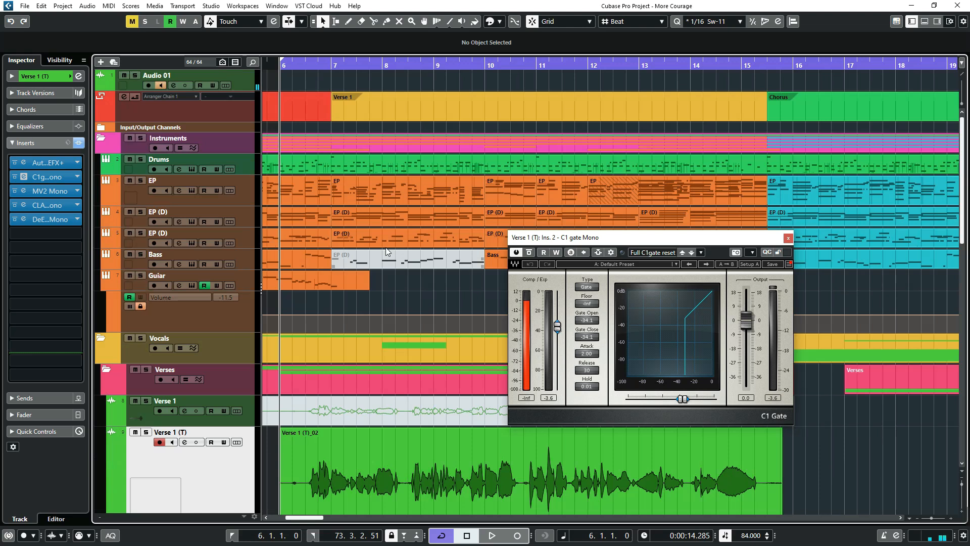
left_click(135, 76)
scroll(390, 354, "down", 8)
scroll(317, 306, "up", 6)
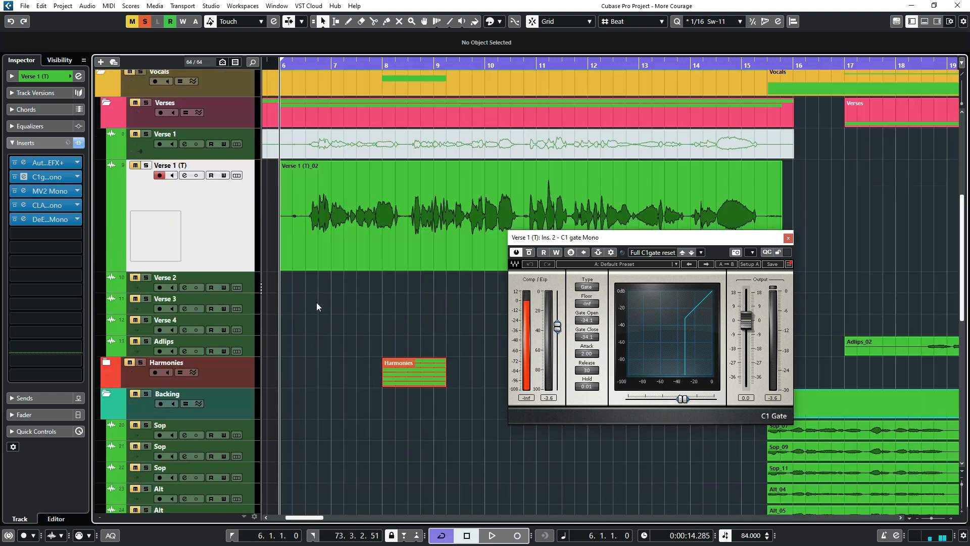
scroll(172, 302, "down", 2)
left_click(146, 255)
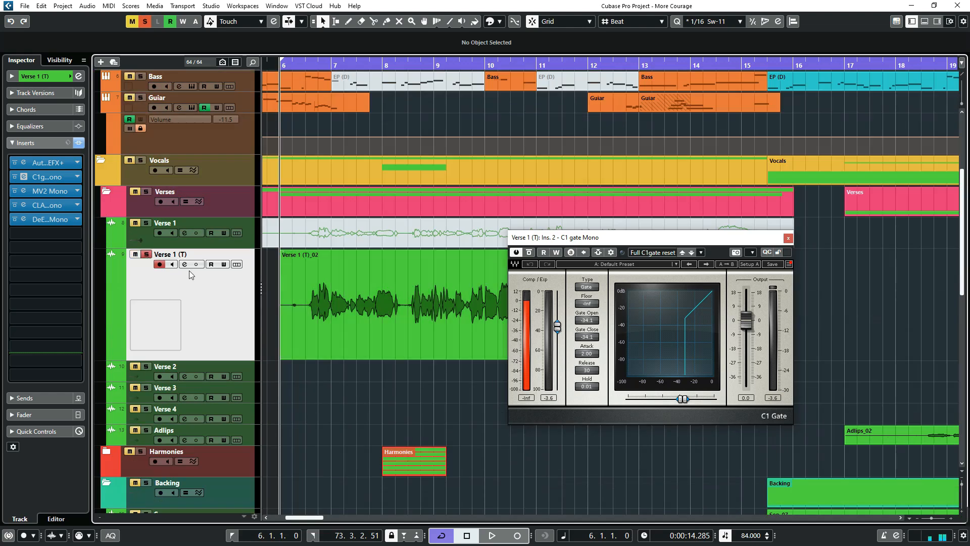
Play back the soloed Verse 1 (T) vocal with the C1 gate active
key("space")
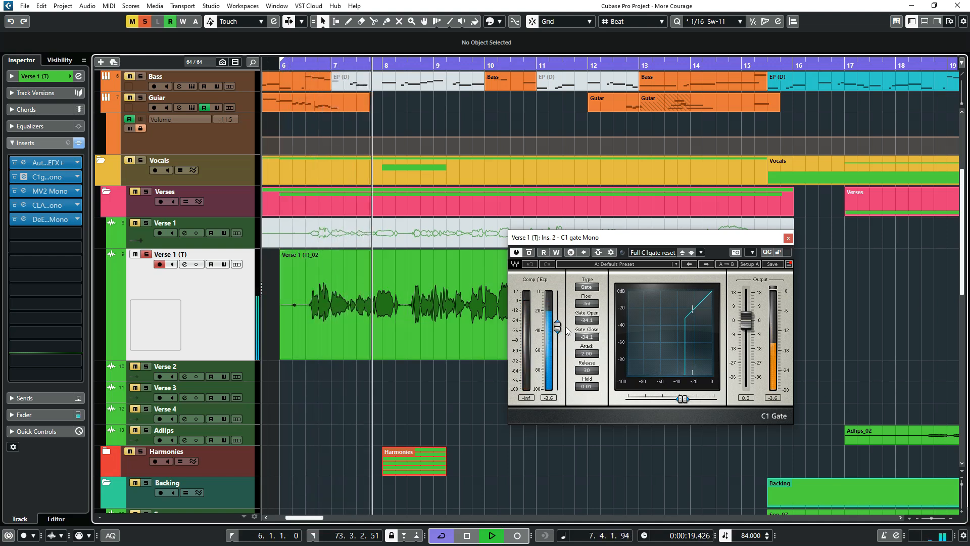
key("space")
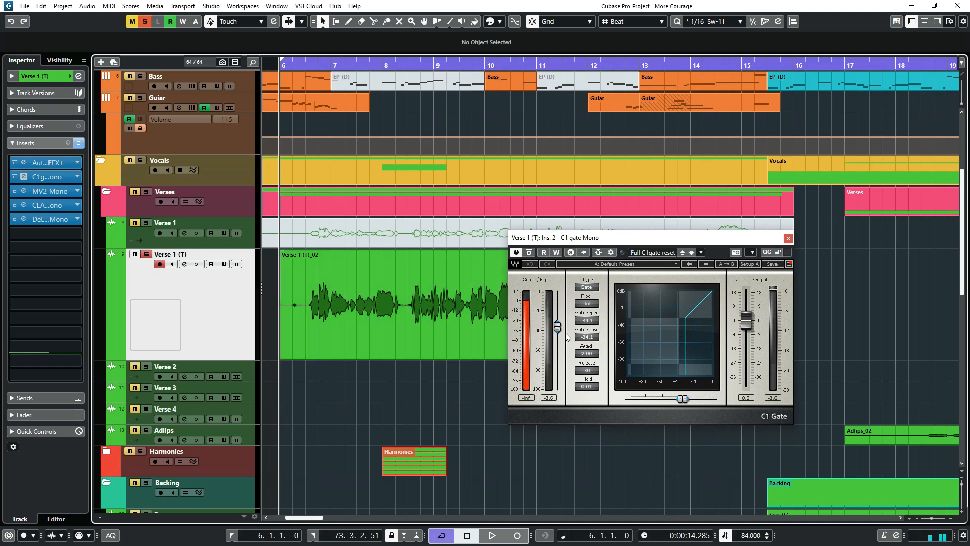
Bypass the C1 gate and play the vocal from bar 6, with its waveform enlarged and the plug-in window clear of it
left_click_drag(588, 243, 598, 246)
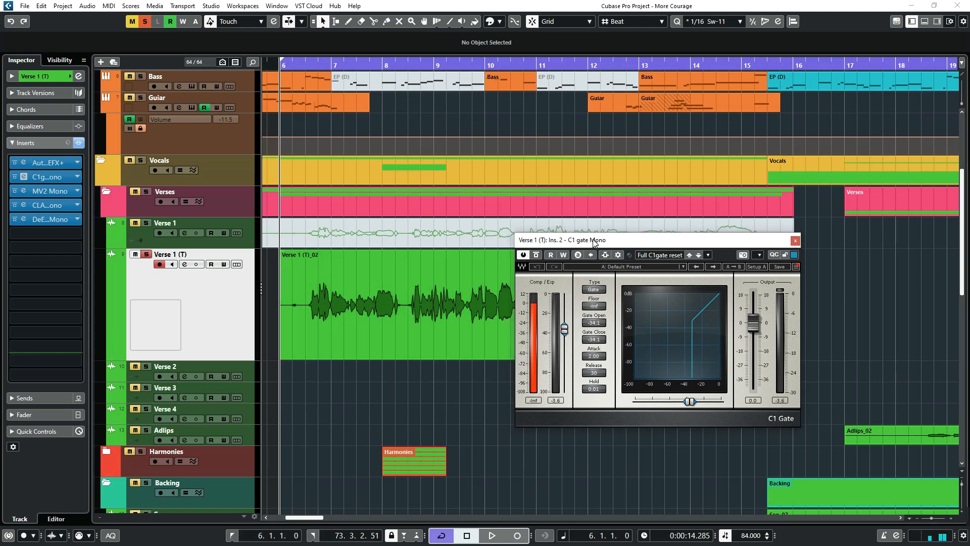
left_click(526, 255)
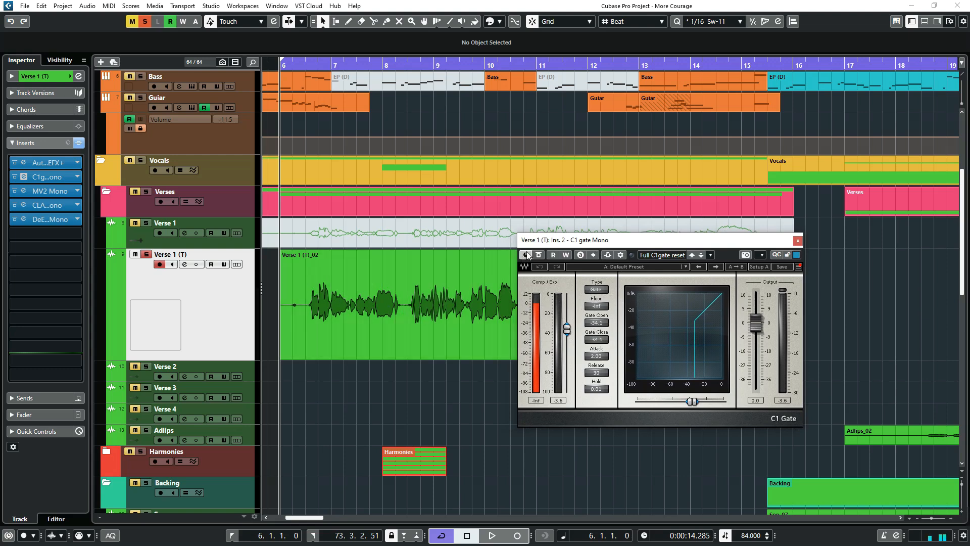
key("space")
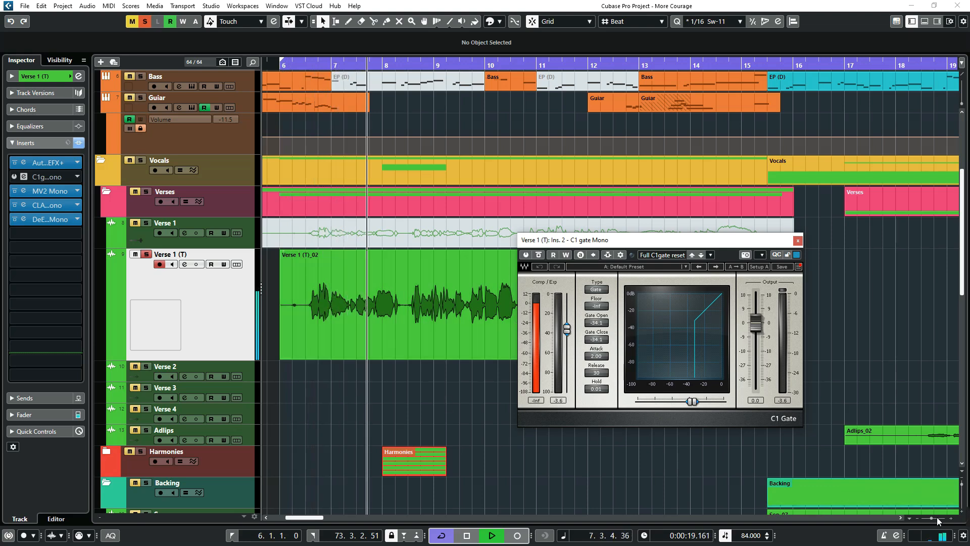
key("space")
key("space")
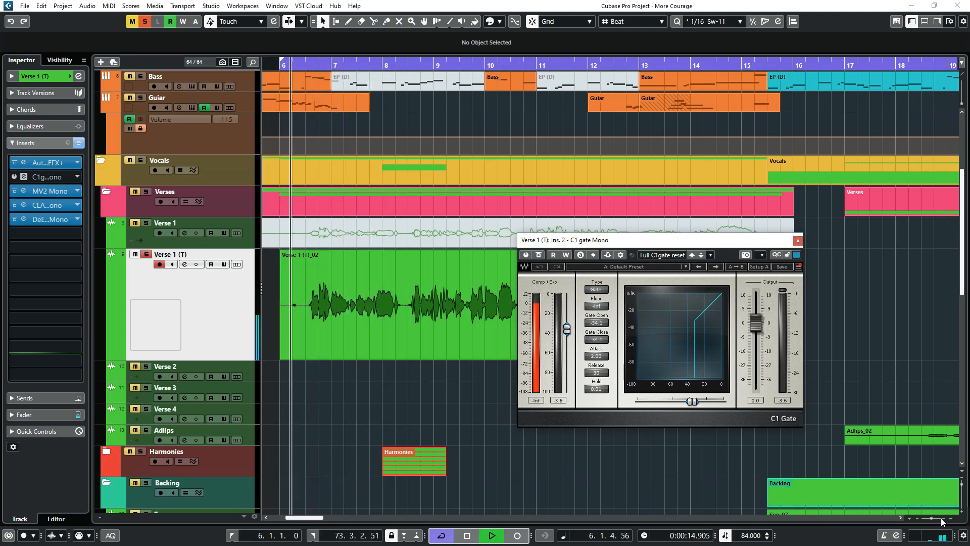
left_click(941, 518)
left_click_drag(707, 240, 464, 219)
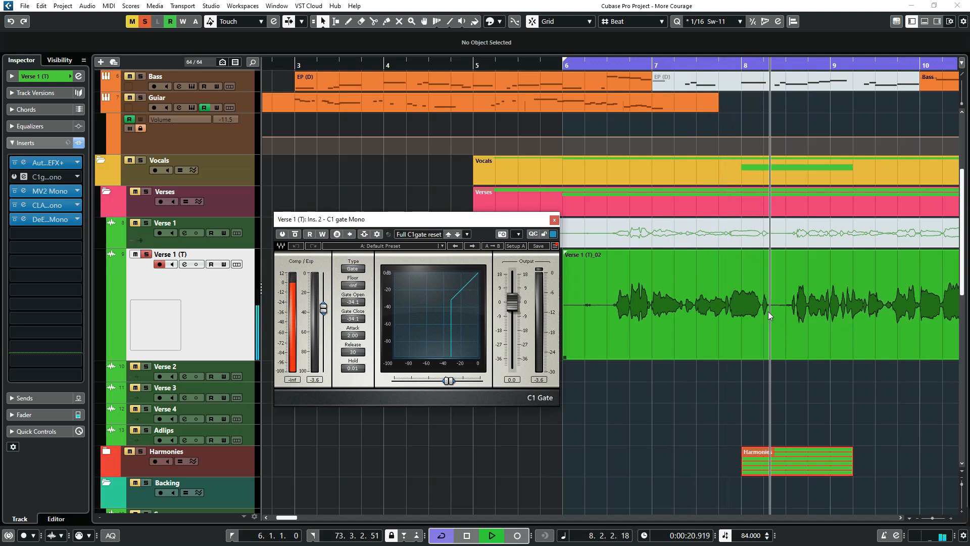
left_click(567, 64)
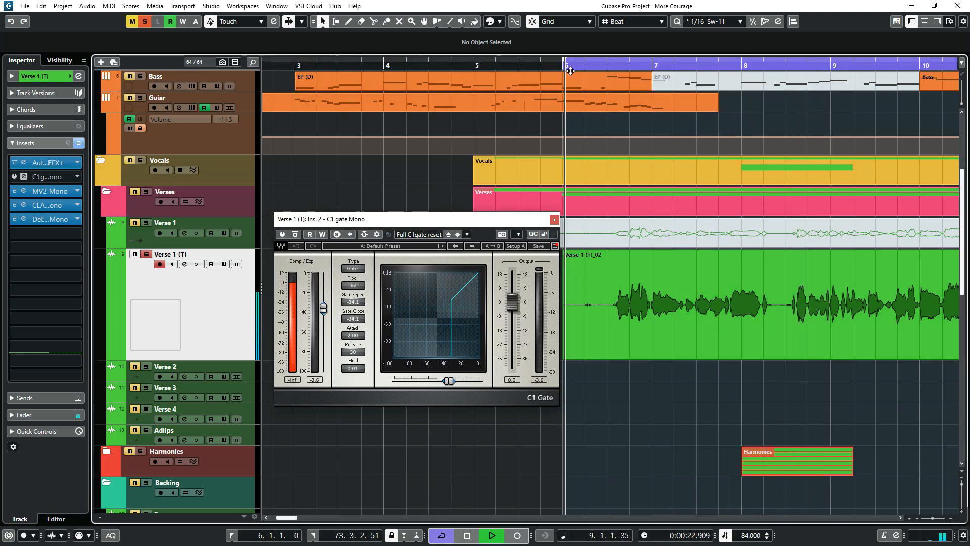
key("KP_1")
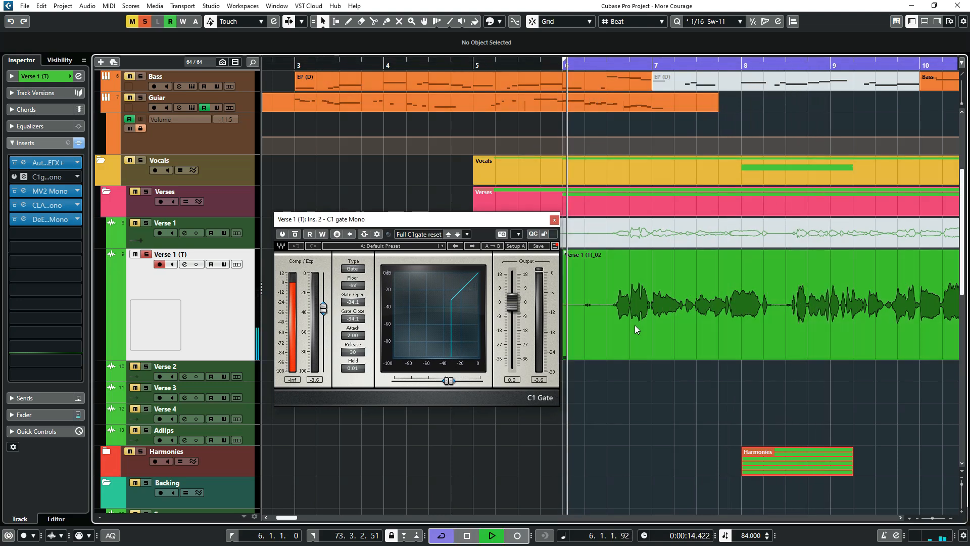
key("space")
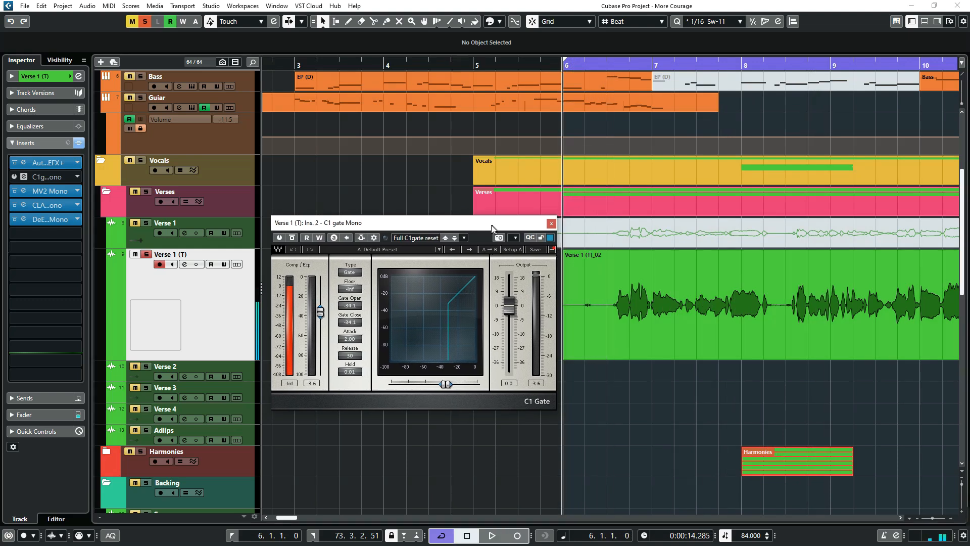
Reactivate the C1 gate and replay the opening of the vocal from bar 6 to hear the gating
left_click(571, 304)
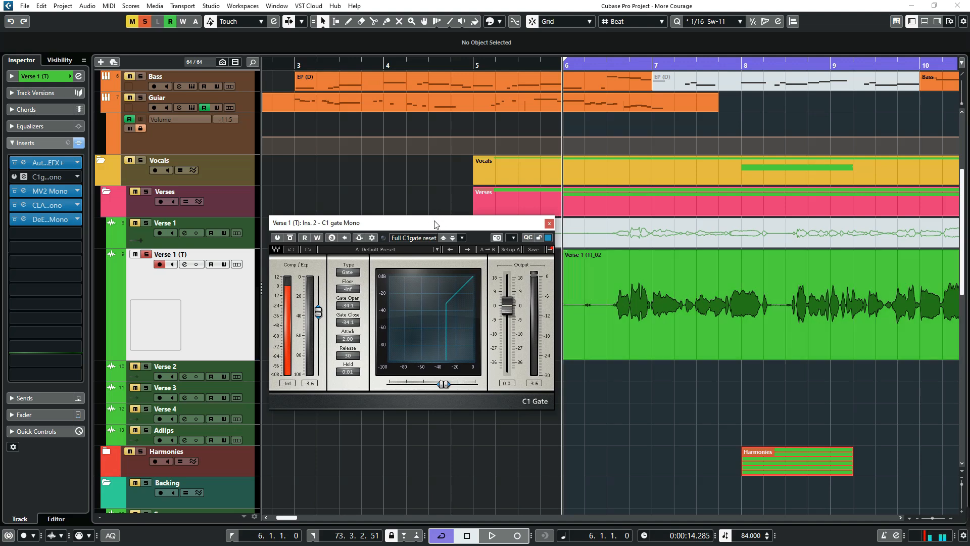
left_click_drag(435, 224, 433, 230)
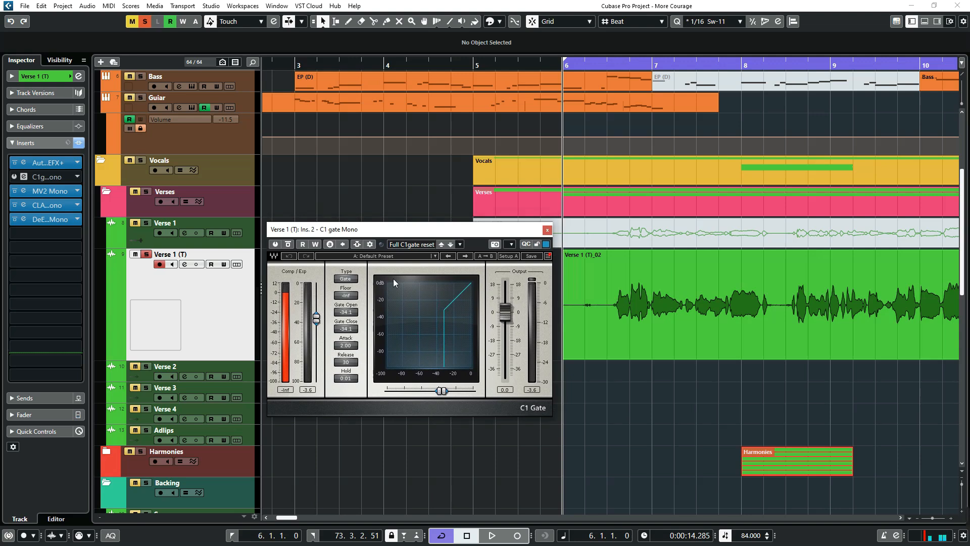
left_click(275, 244)
key("space")
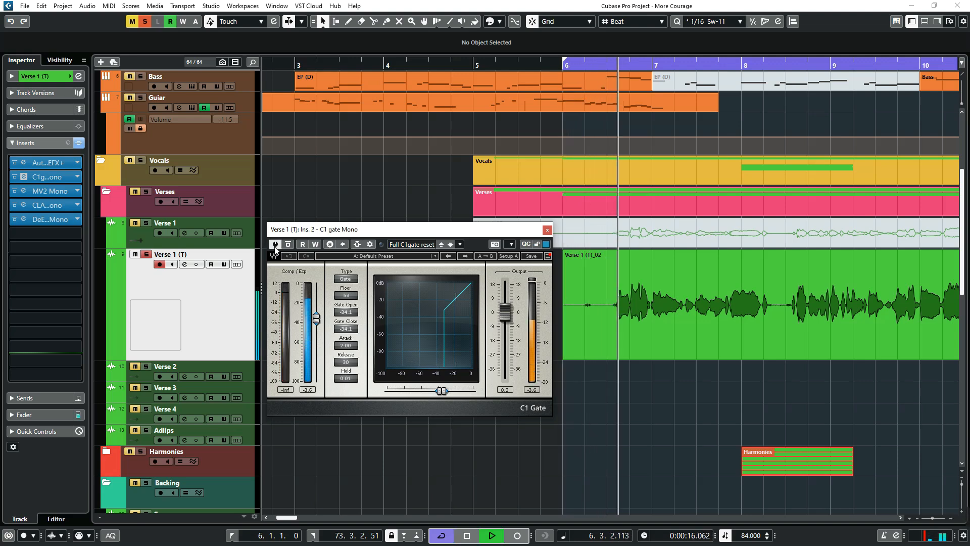
key("space")
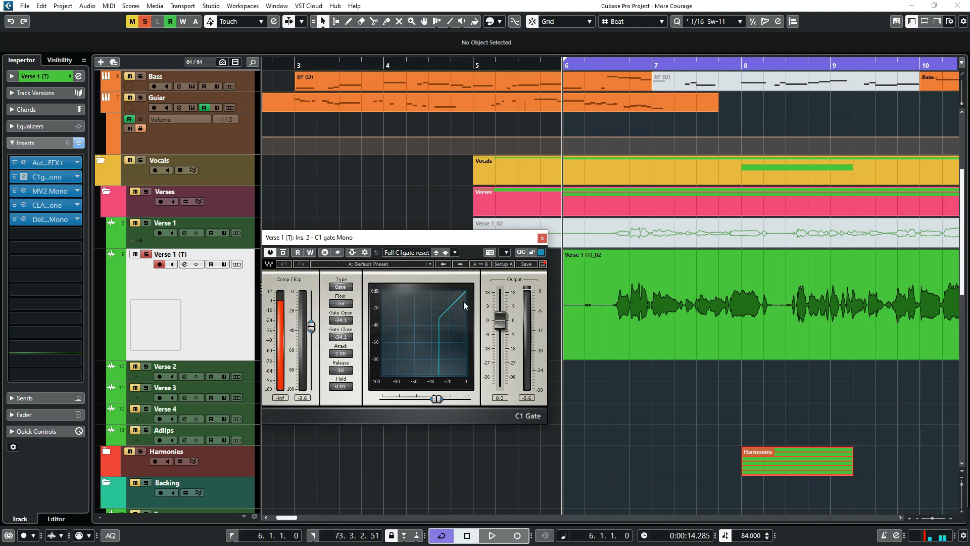
key("space")
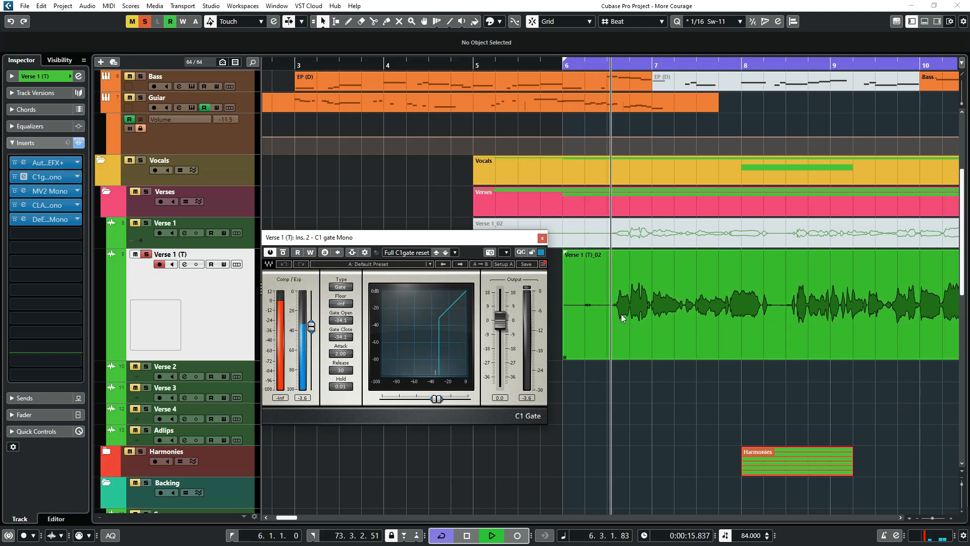
key("space")
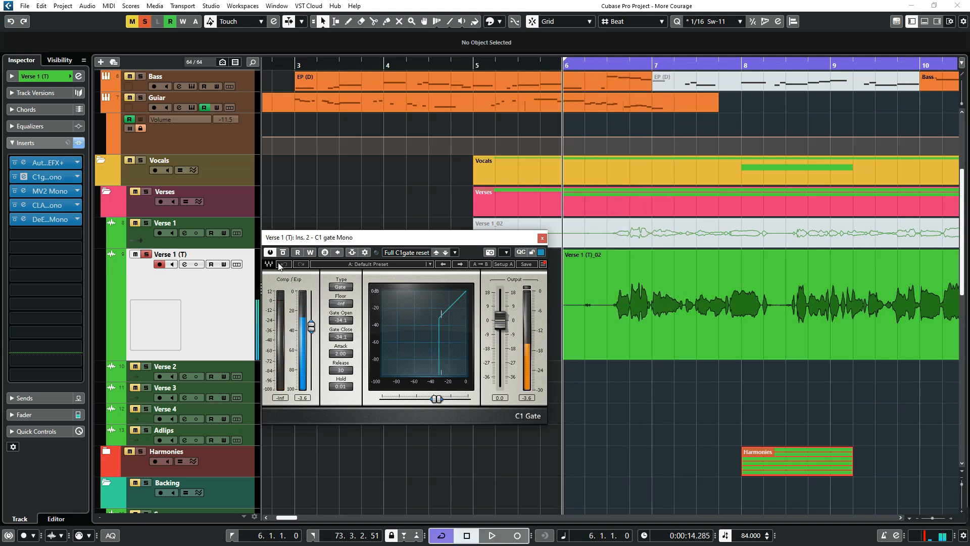
Switch the C1 gate off, play the ungated vocal from bar 6 again and close the plug-in window
left_click(271, 253)
key("space")
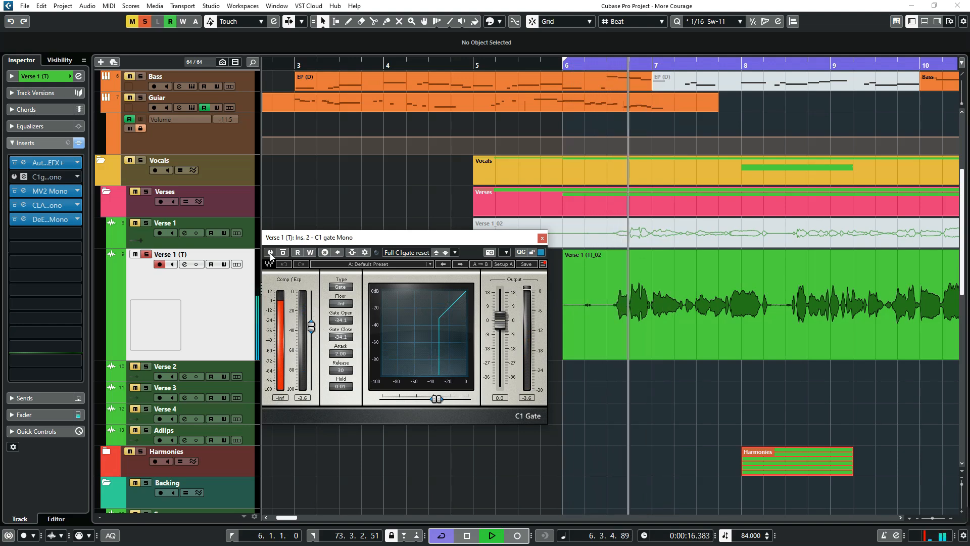
key("space")
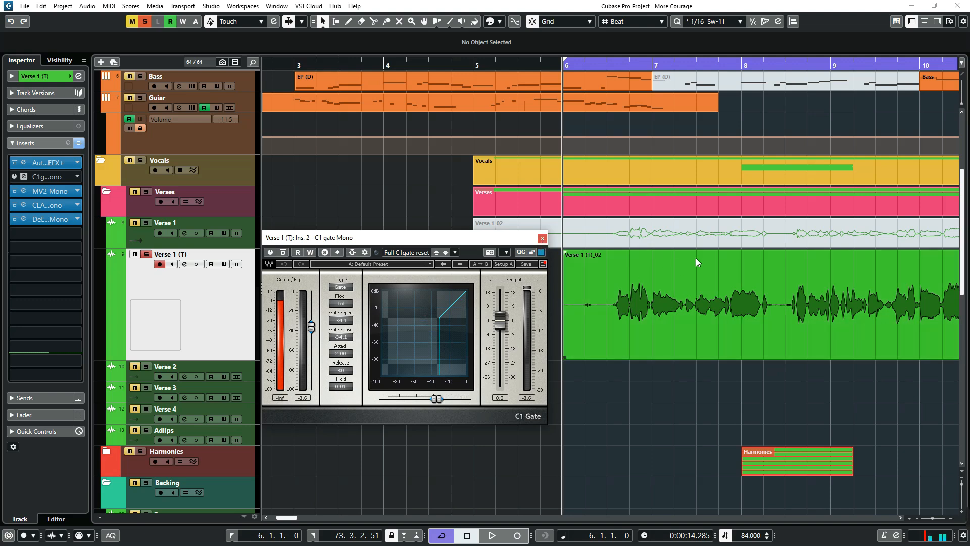
left_click(542, 241)
Open the Verse 1 (T)_02 event in the Sample Editor, enlarged and showing the audio from the event start
left_click_drag(286, 519, 297, 519)
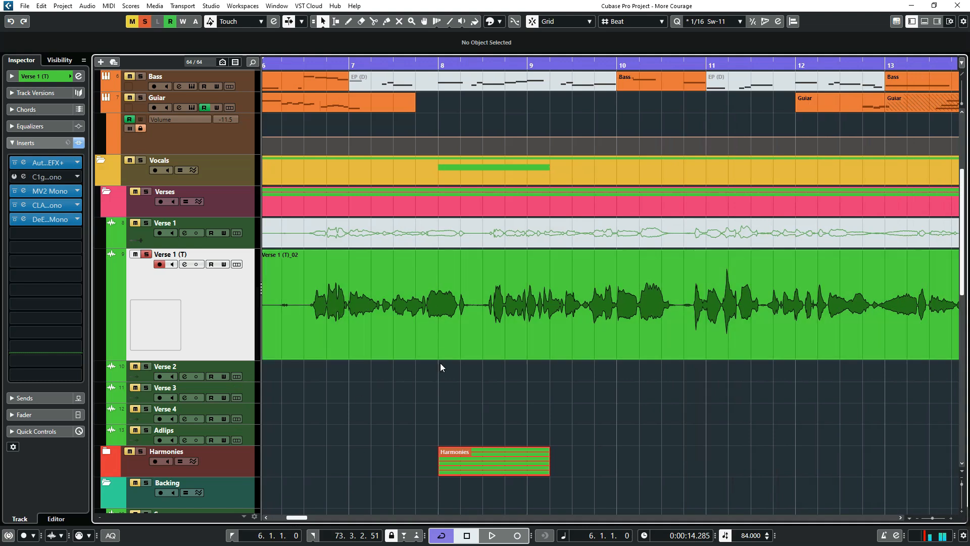
double_click(478, 301)
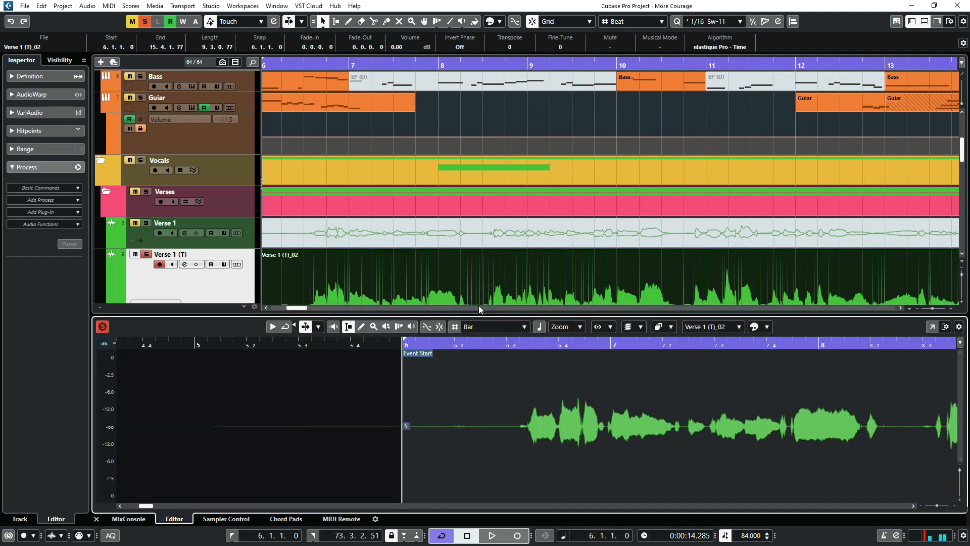
left_click_drag(511, 319, 510, 155)
left_click_drag(145, 506, 151, 508)
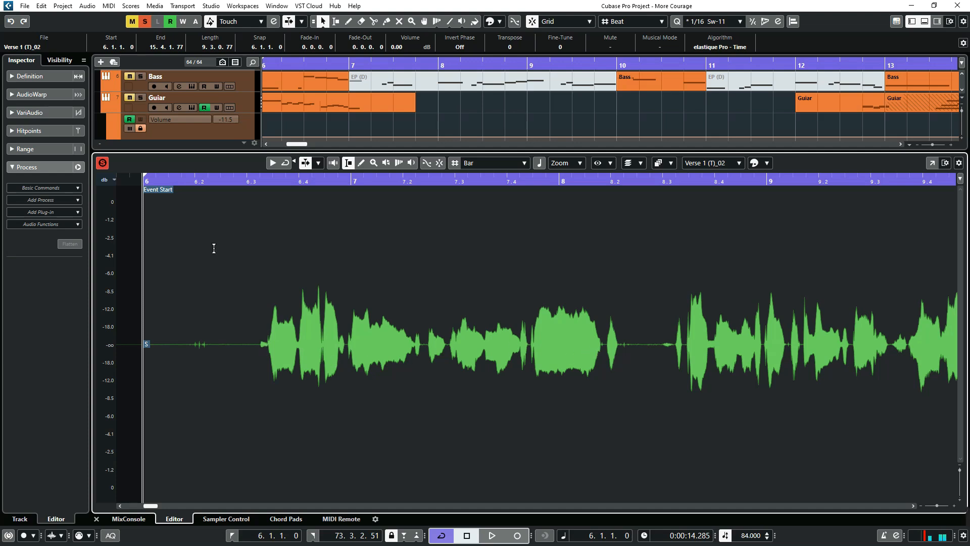
Place the playhead shortly after bar 6, then select and audition the quiet section before the first vocal phrase
left_click(254, 180)
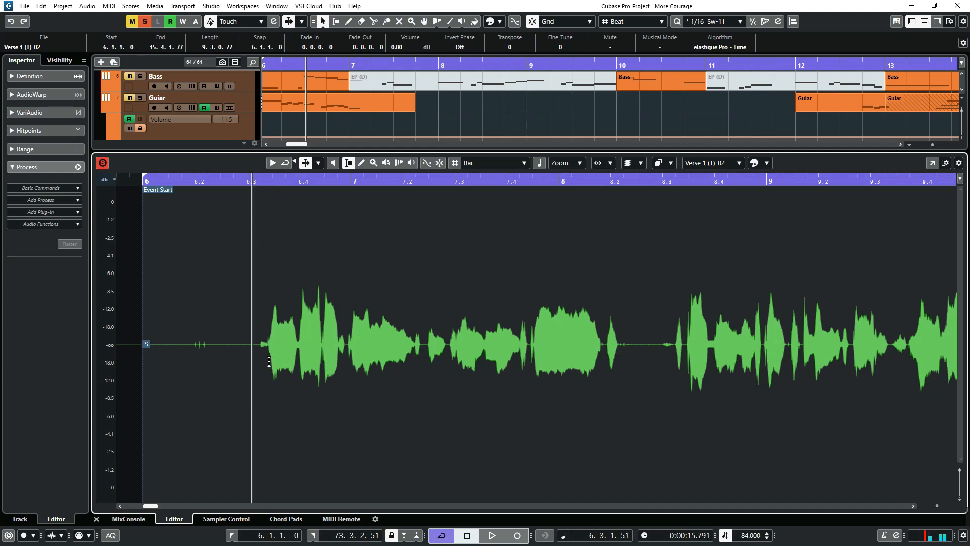
left_click(167, 179)
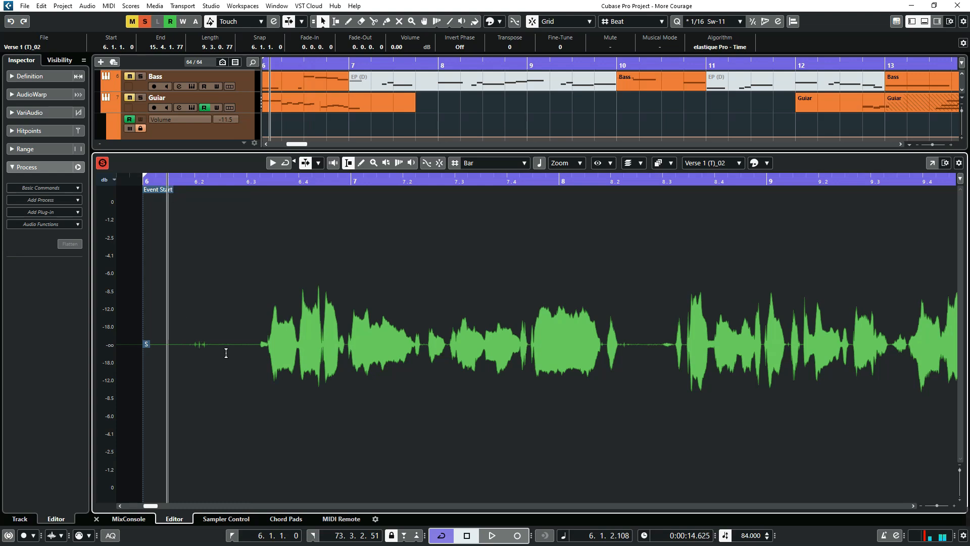
left_click_drag(237, 348, 147, 353)
key("space")
key("space")
key("space")
key("space")
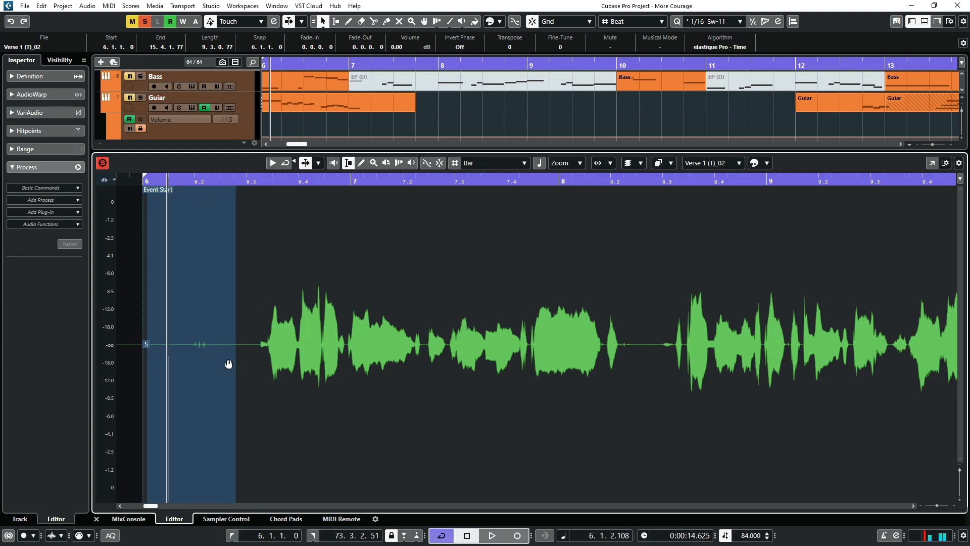
Select the quiet section from just before the first vocal phrase back past the event start and apply the Silence process
left_click(256, 350)
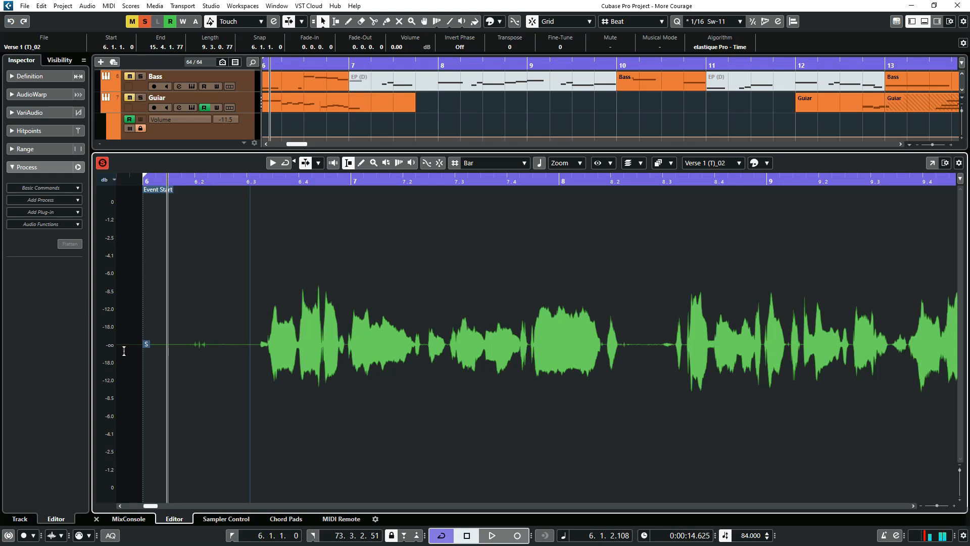
left_click_drag(263, 350, 85, 347)
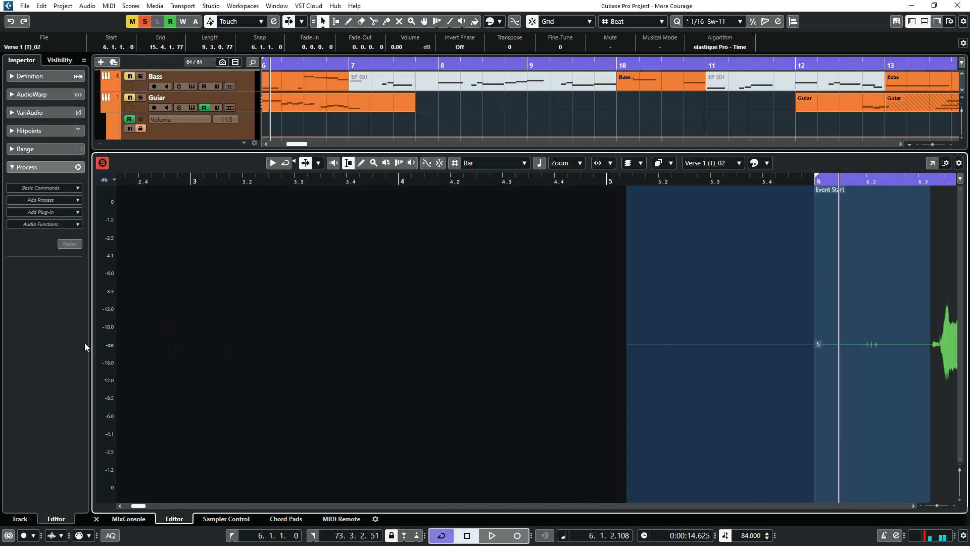
left_click_drag(138, 506, 151, 506)
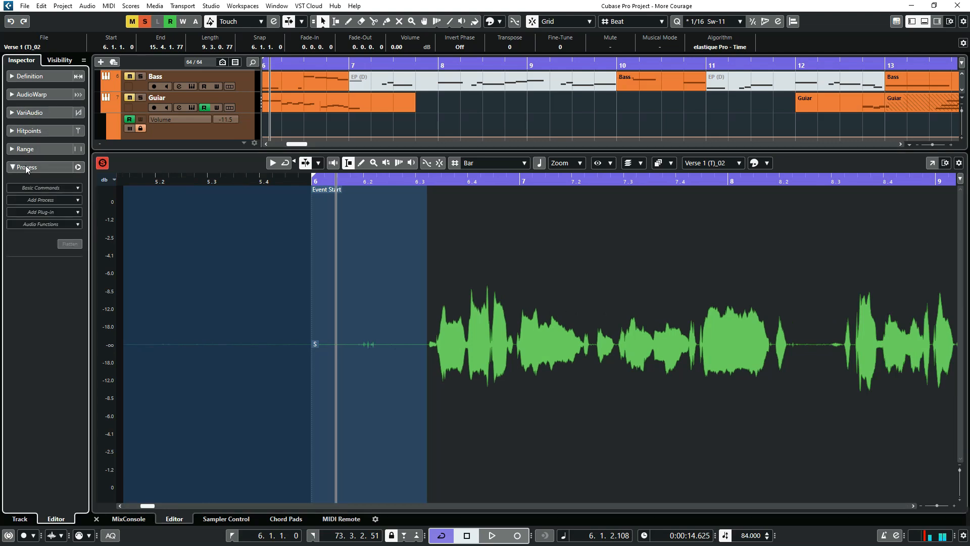
left_click(50, 200)
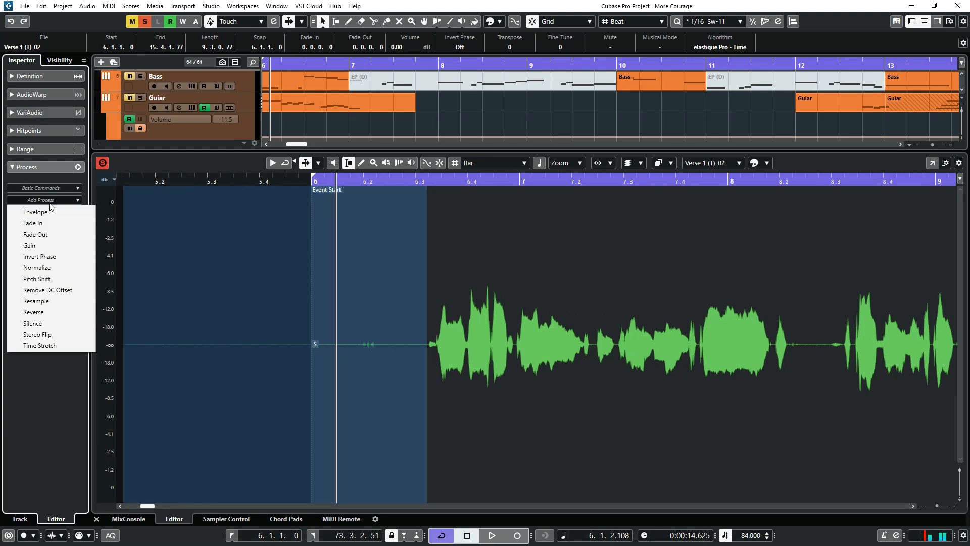
left_click(59, 324)
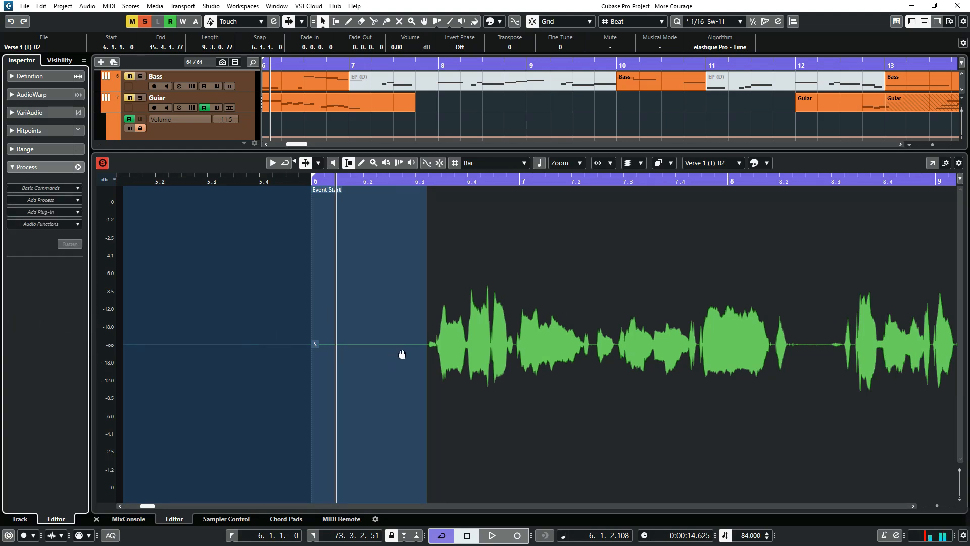
Clear the selection and play the silenced opening shortly after bar 6 to check it
left_click(437, 355)
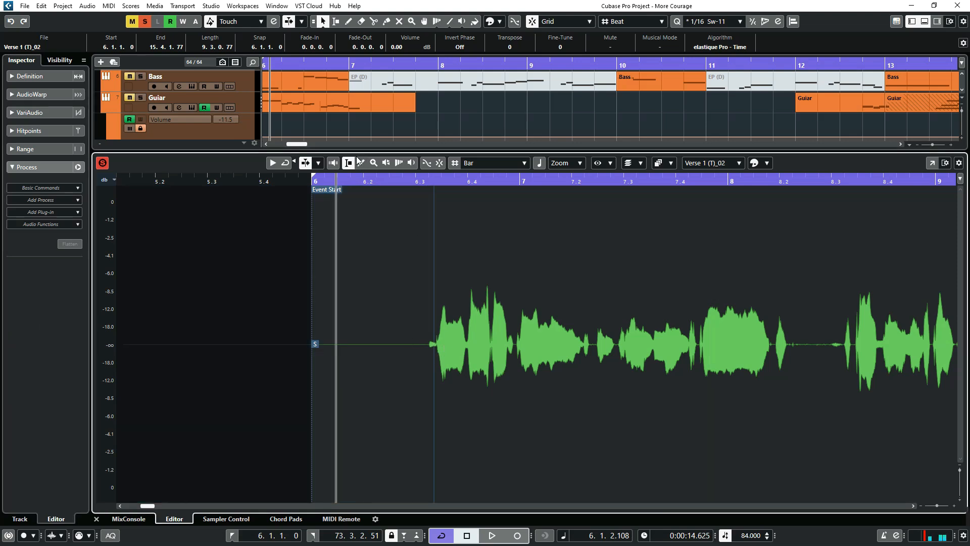
left_click(349, 209)
key("space")
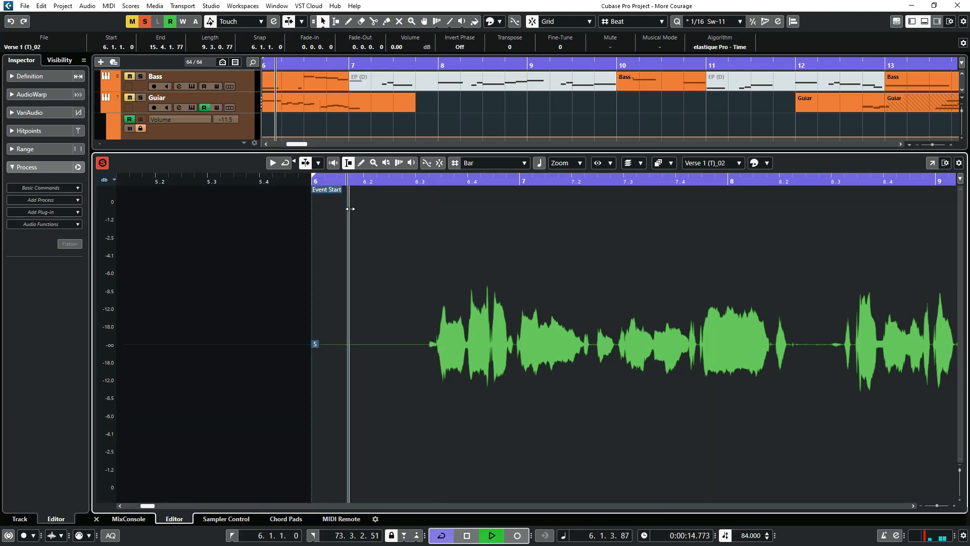
key("space")
key("space")
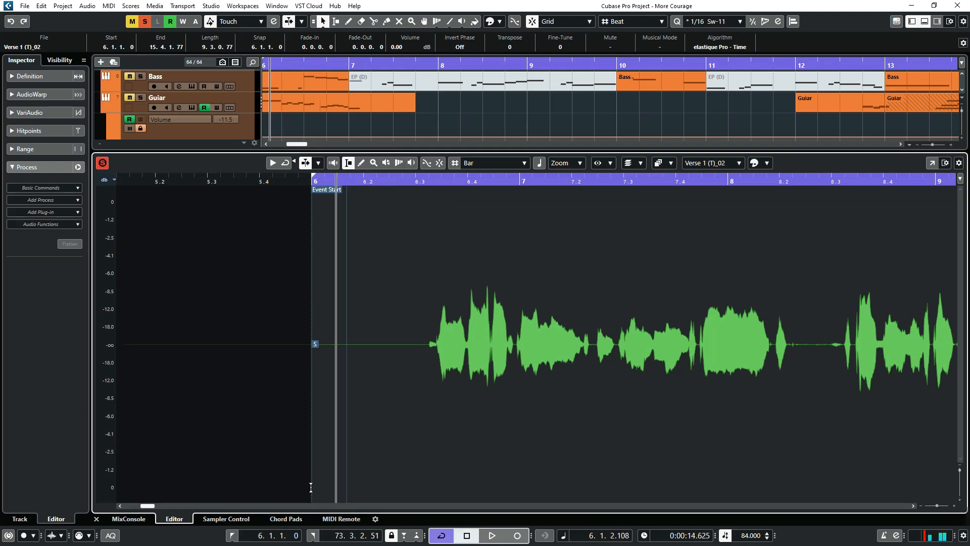
Play the vocal from around bar 8 to hear the noise in the pause between phrases
left_click_drag(148, 505, 155, 505)
double_click(321, 182)
key("space")
key("space")
key("space")
Apply the Silence process to the gap between beats 8.2 and 8.3, and replay it from just before bar 8
left_click_drag(370, 353, 412, 372)
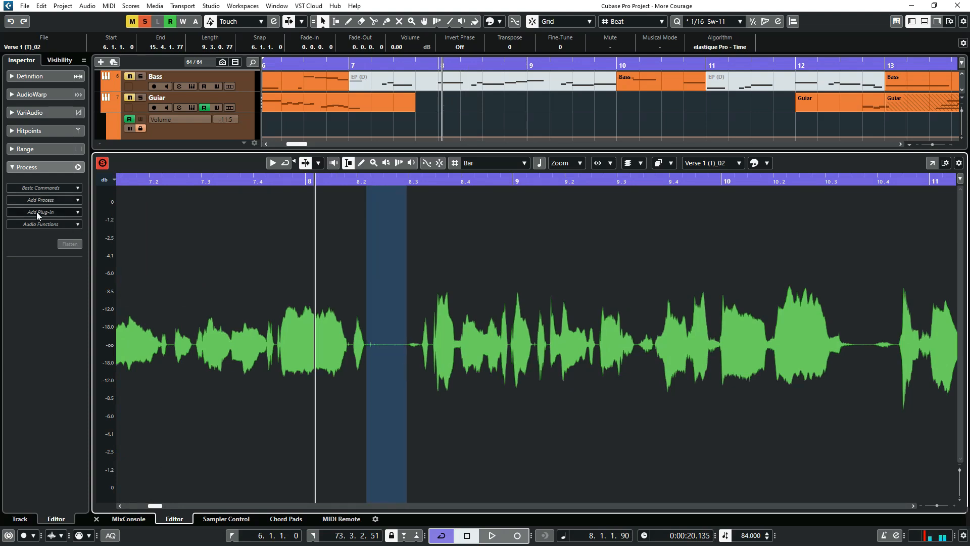
left_click(59, 202)
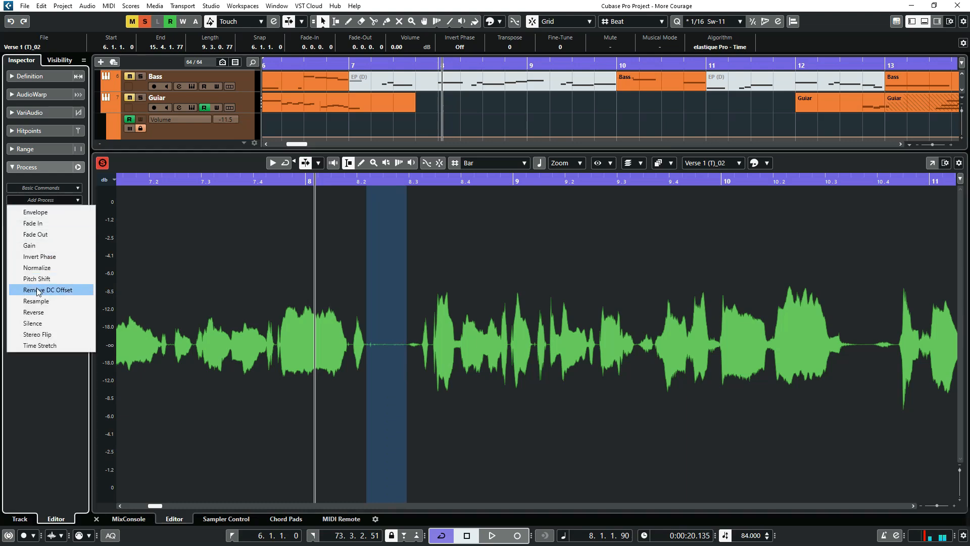
left_click(45, 326)
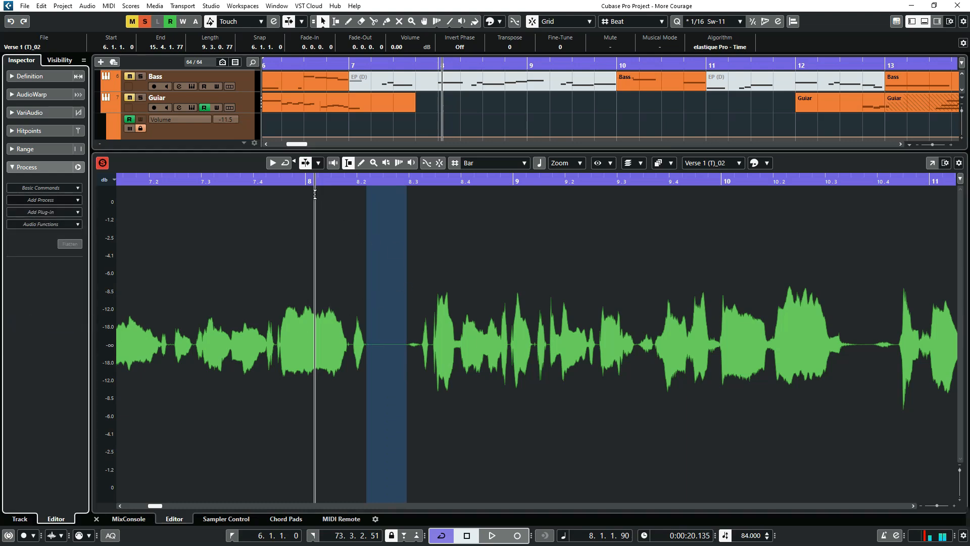
double_click(289, 181)
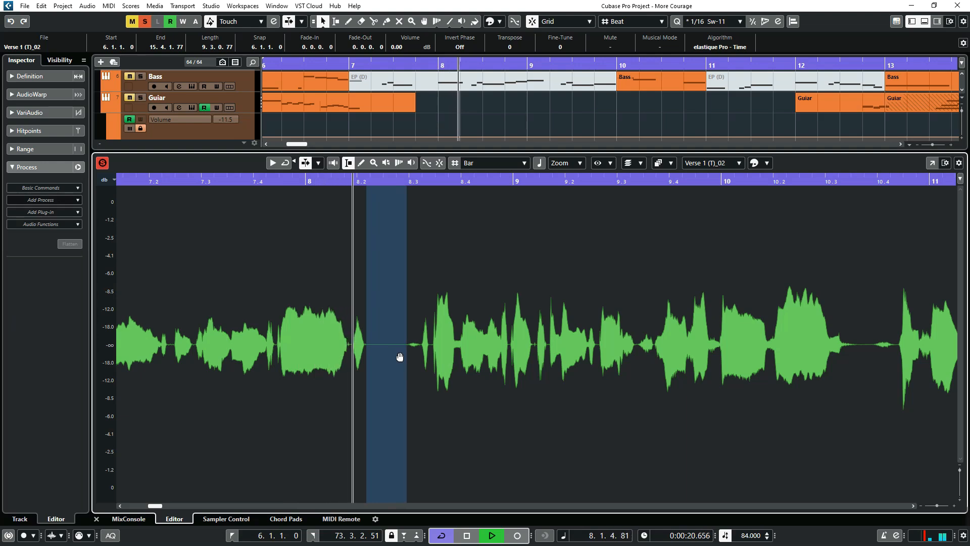
key("space")
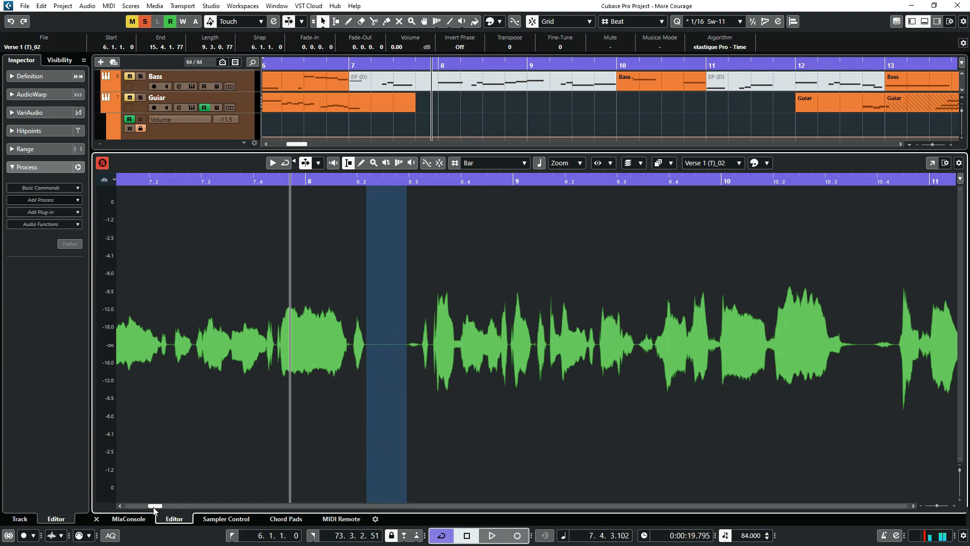
Select the small breath just after beat 8.3 and audition the vocal from there
scroll(155, 507, "right", 3)
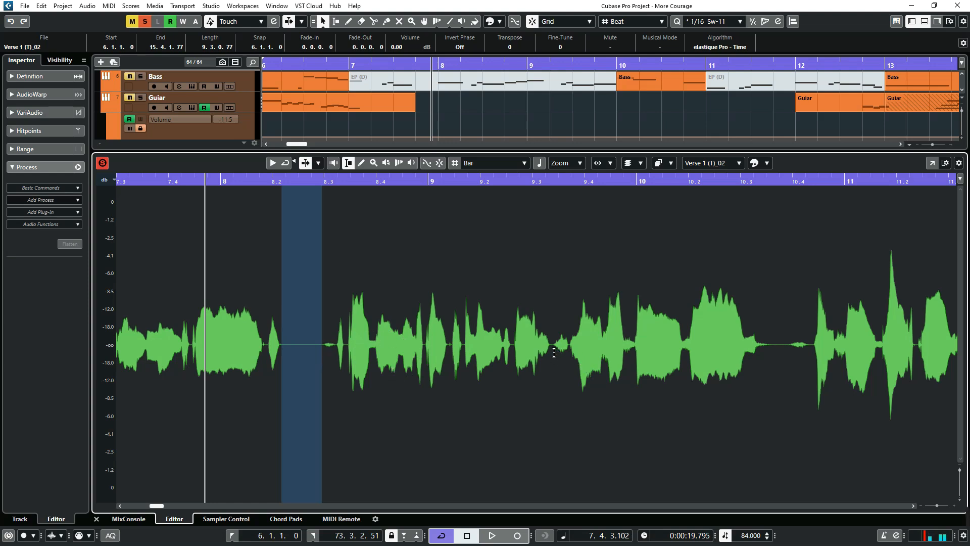
left_click(372, 345)
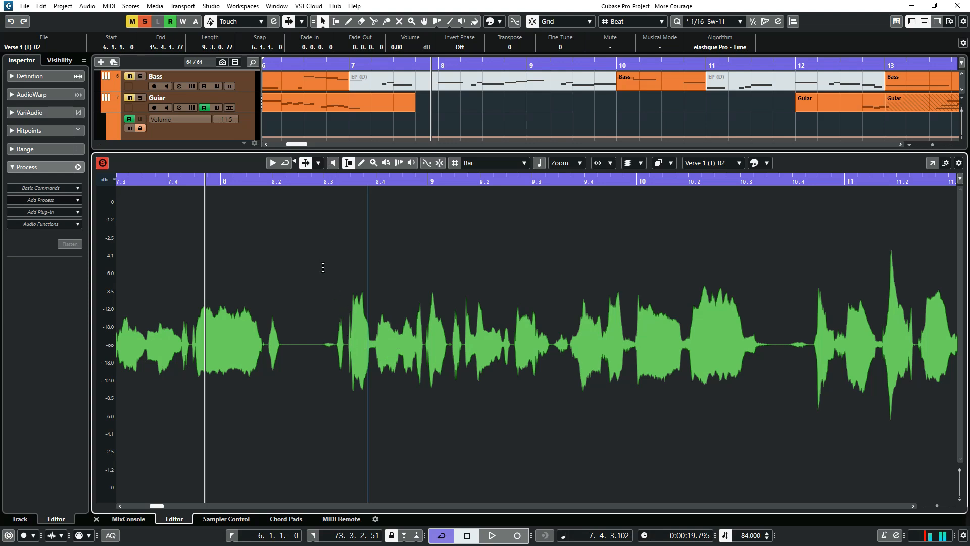
left_click(317, 181)
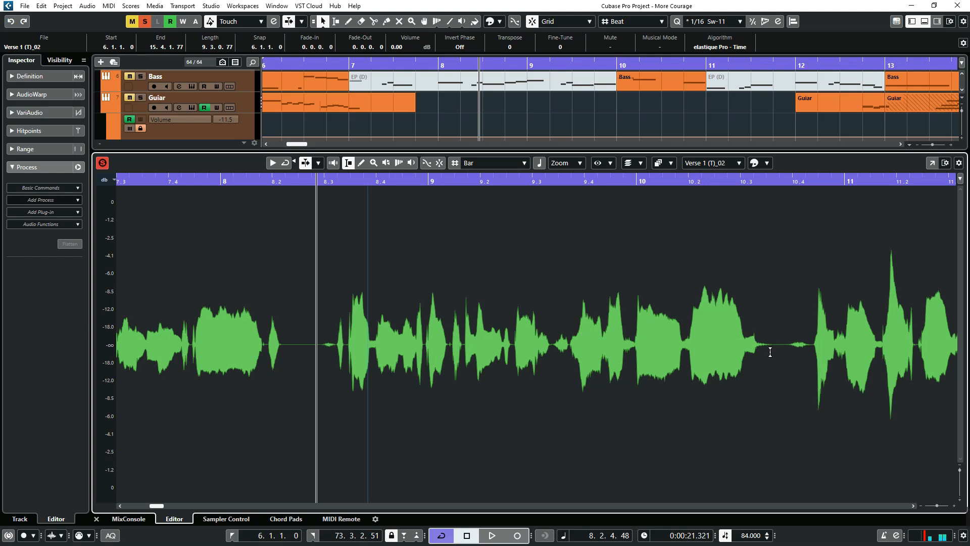
key("space")
key("space")
left_click_drag(337, 352, 322, 357)
key("space")
key("space")
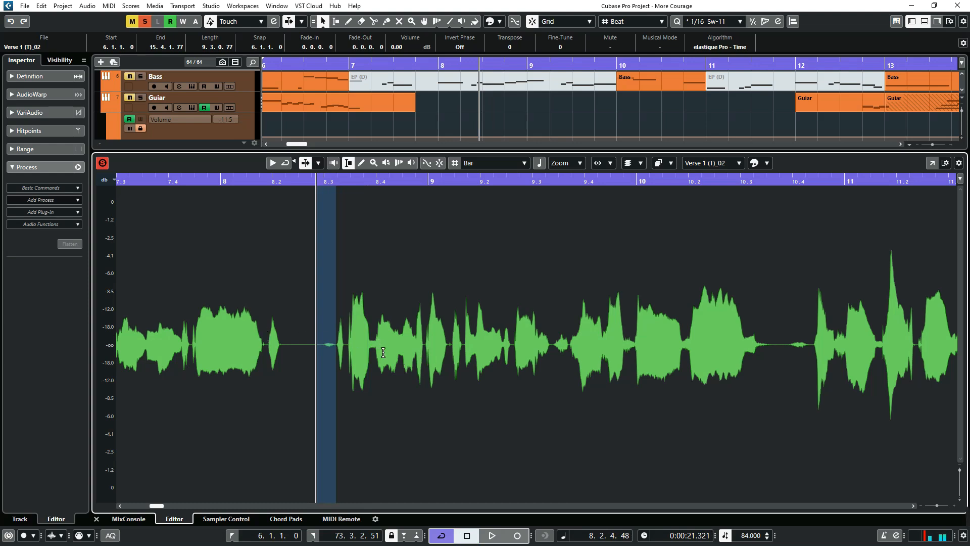
Play the vocal onward through bars 9 to 12, and stop with the playhead shortly before beat 12.4
key("space")
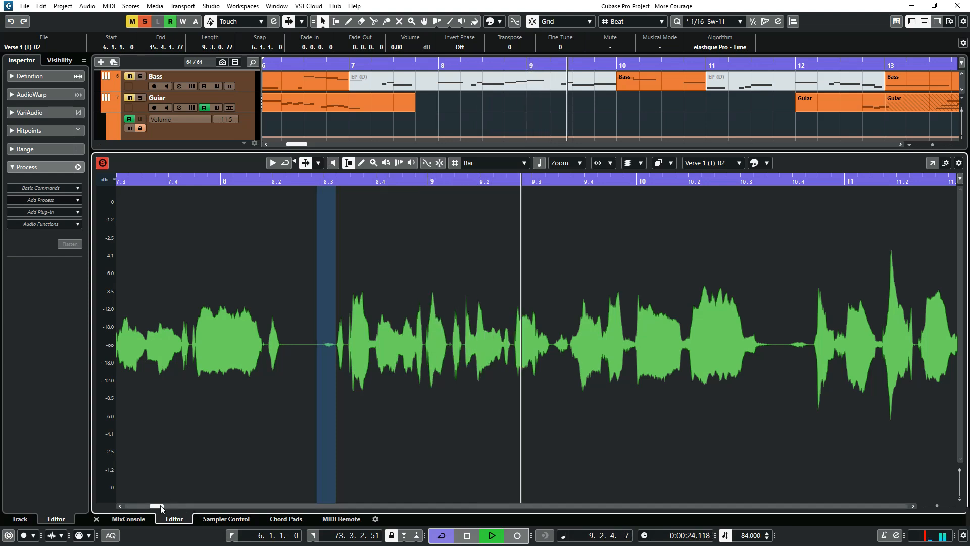
left_click_drag(160, 505, 165, 505)
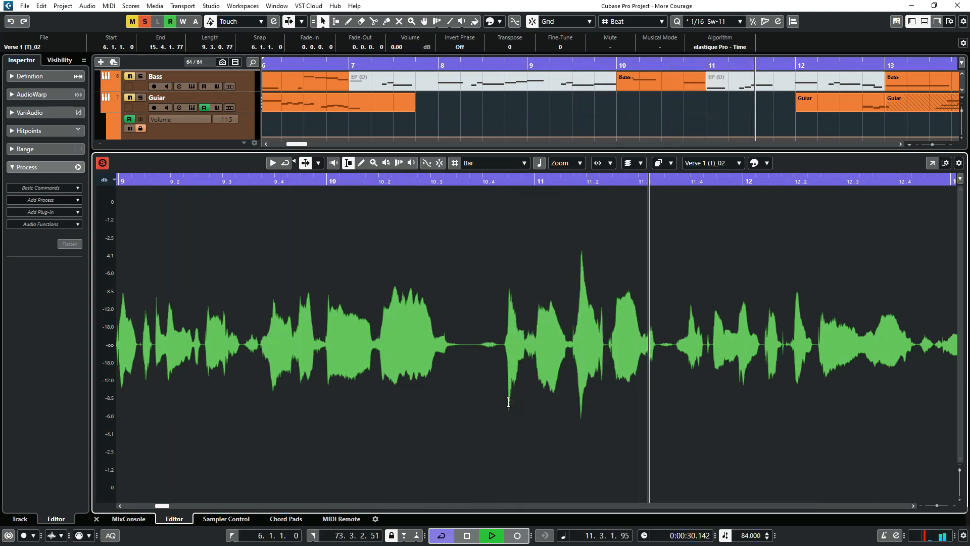
left_click_drag(163, 505, 170, 508)
left_click(499, 181)
key("space")
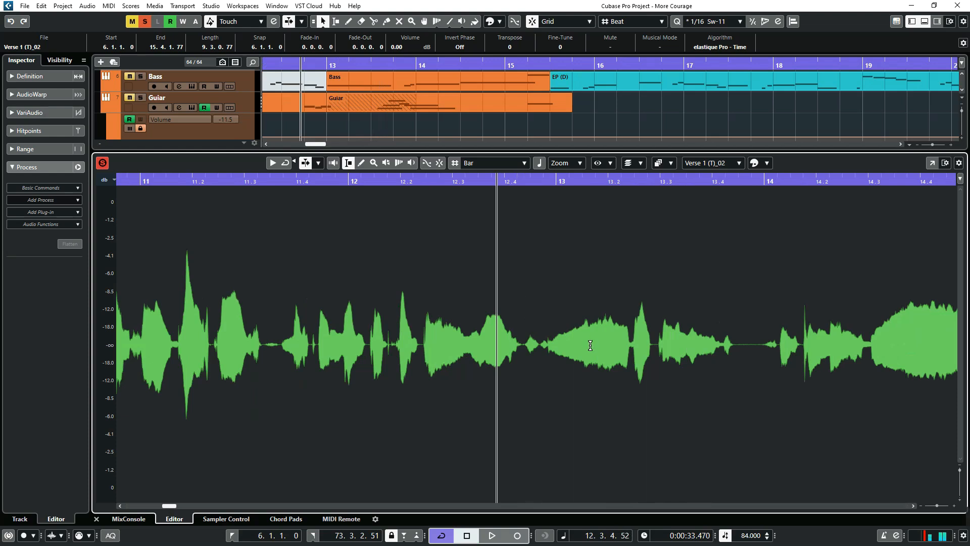
Add a Gain process to the breath between beat 12.4 and bar 13 and set it to -2 dB
left_click_drag(543, 352, 529, 360)
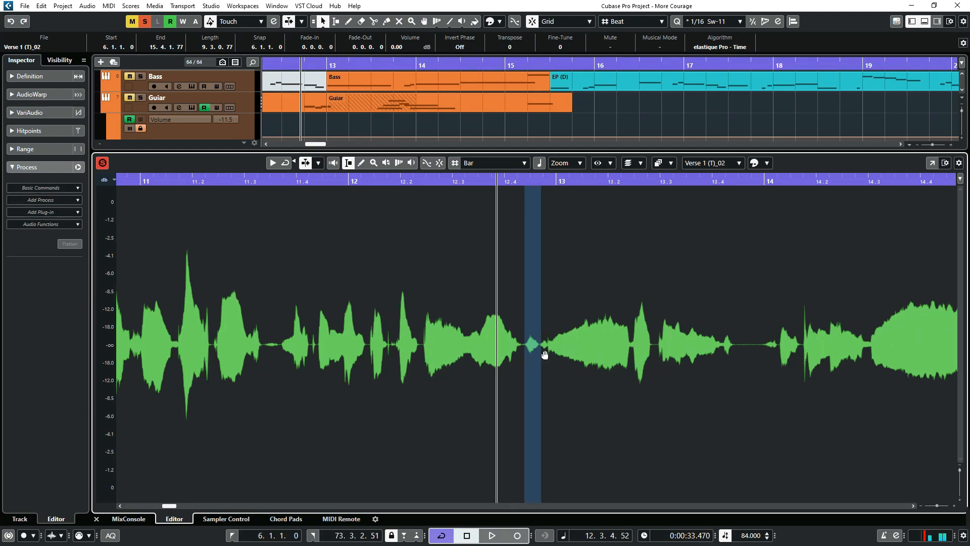
left_click(65, 199)
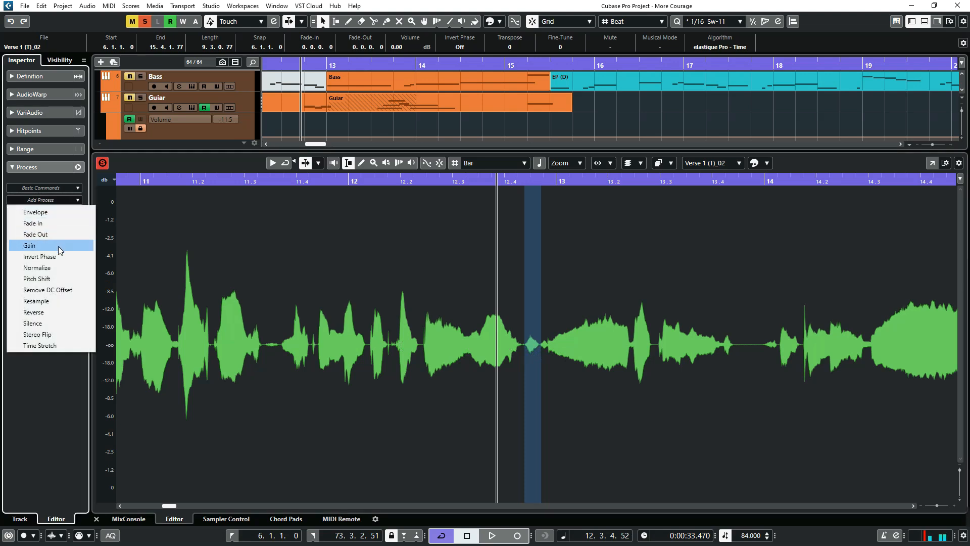
left_click(31, 246)
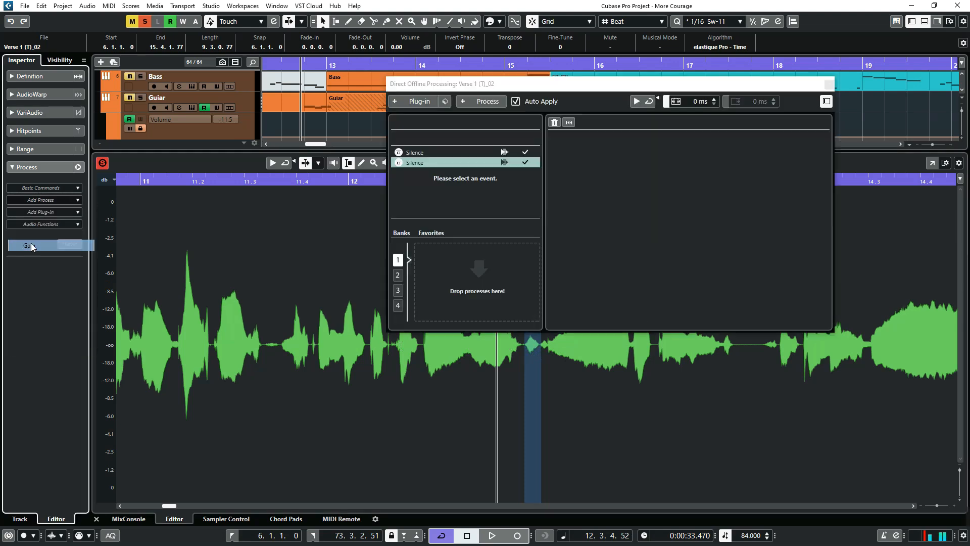
left_click_drag(625, 89, 309, 98)
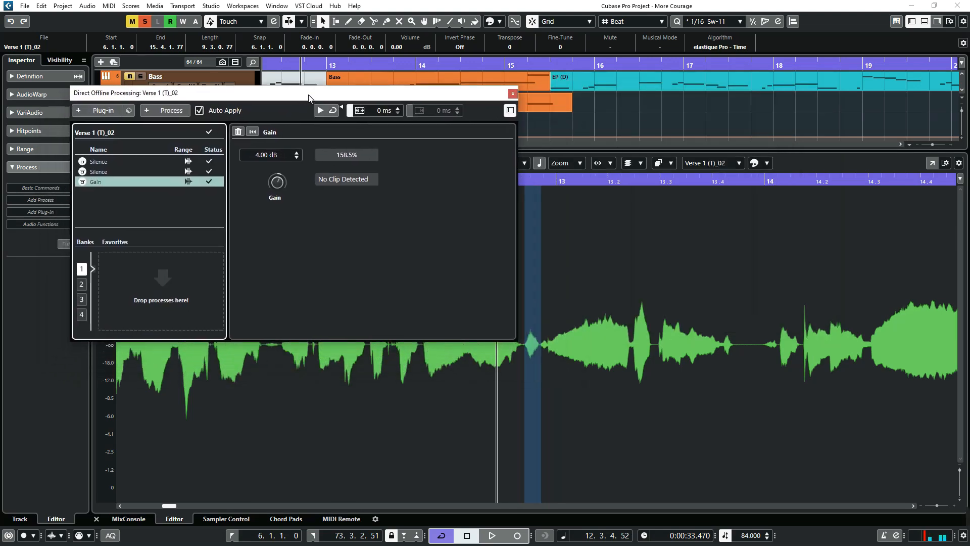
left_click(297, 158)
left_click(298, 158)
left_click(269, 156)
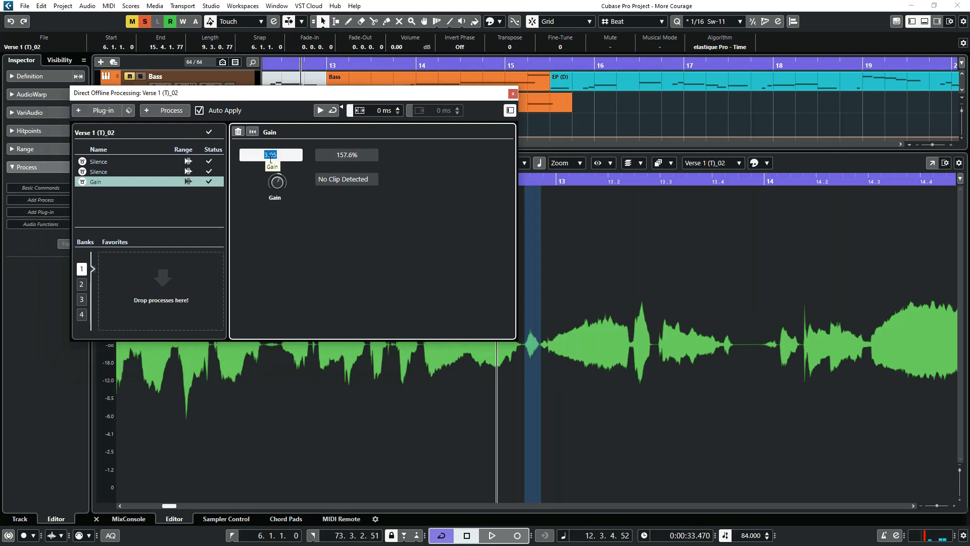
type("-2")
key("Return")
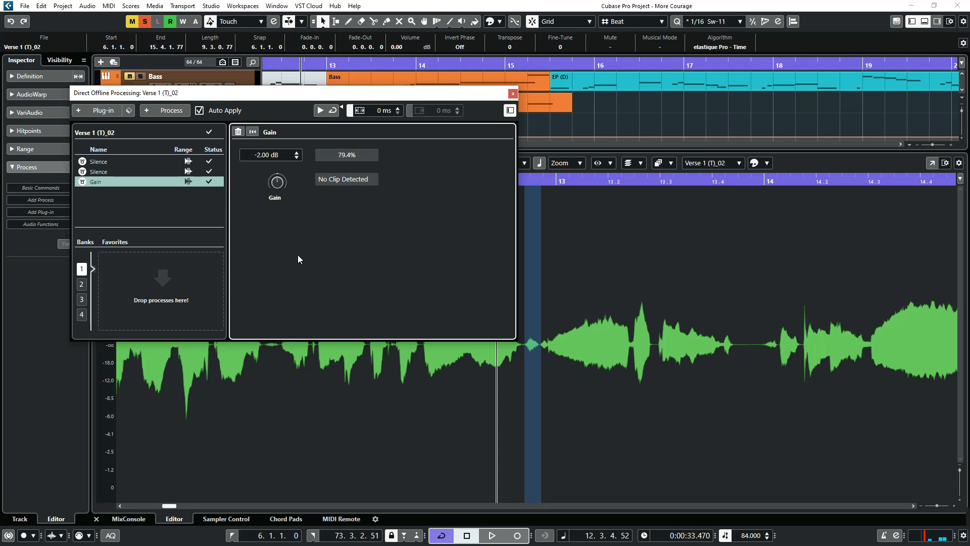
Lower the breath's gain further while watching its waveform, and close the offline processing window
left_click_drag(398, 92, 349, 114)
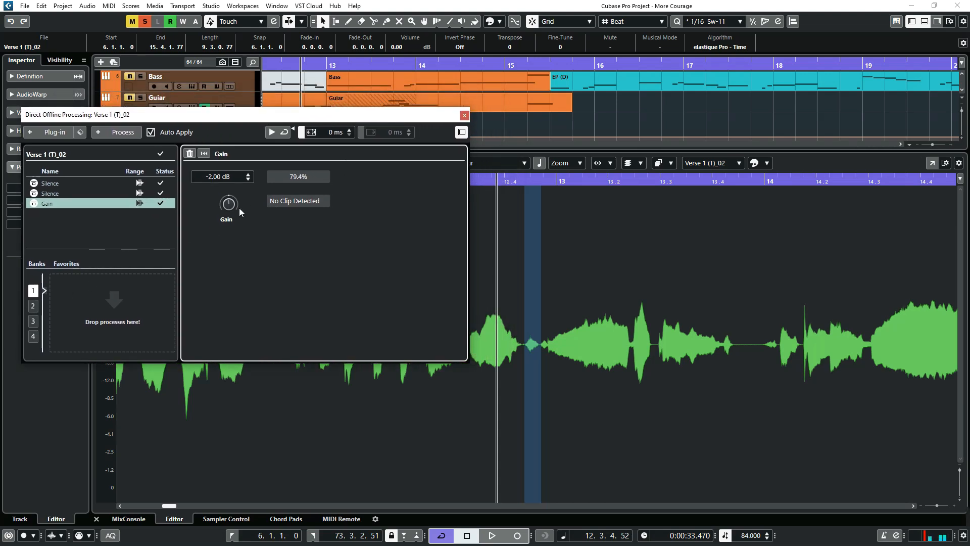
scroll(225, 206, "up", 1)
scroll(226, 209, "down", 3)
left_click(464, 116)
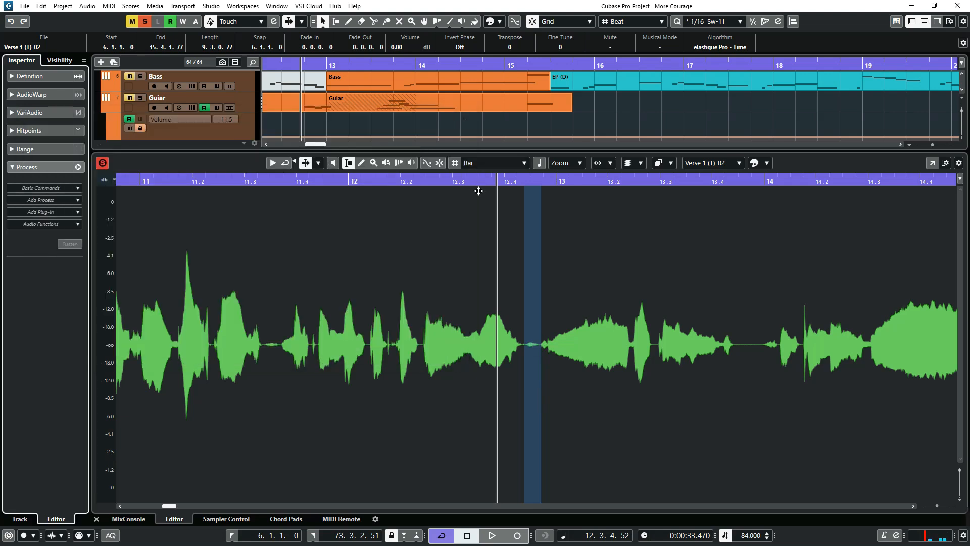
Replay the vocal from before the reduced breath near beat 12.4 to hear the gain change
key("space")
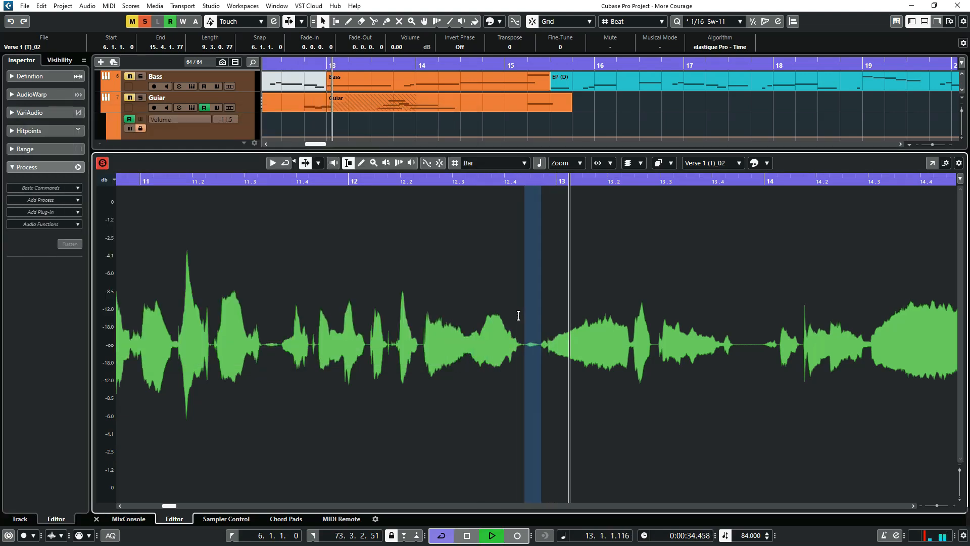
key("space")
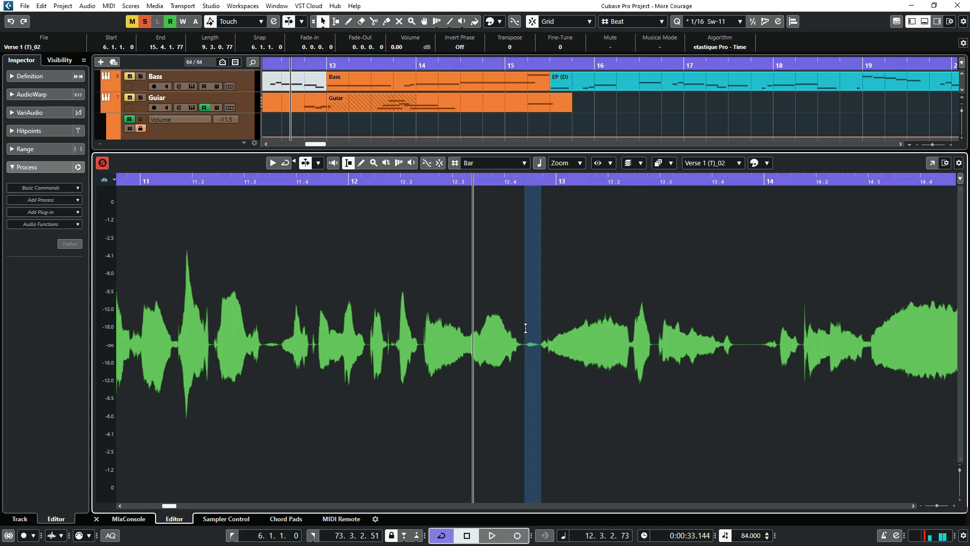
key("space")
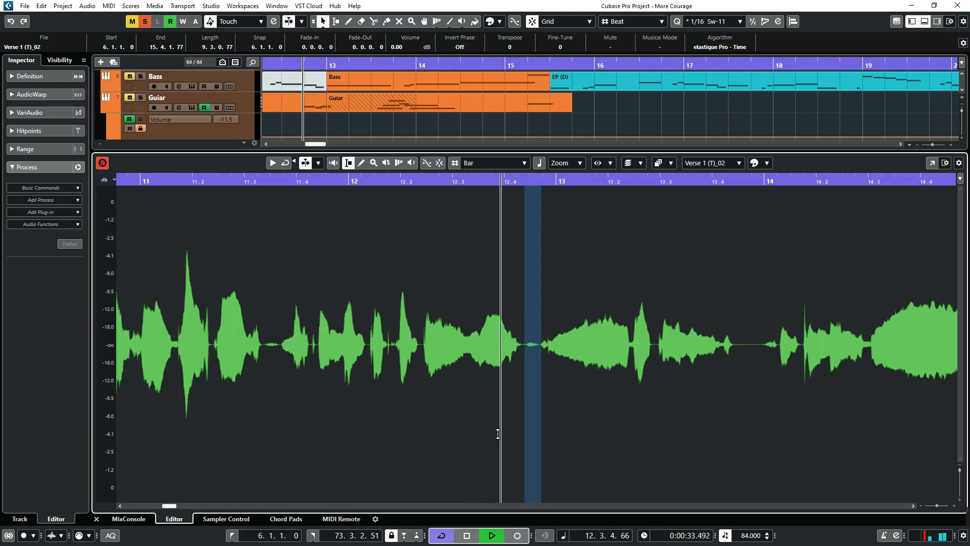
Select the gap between the phrases just before bar 14 and apply the Silence process to it
left_click_drag(170, 506, 175, 506)
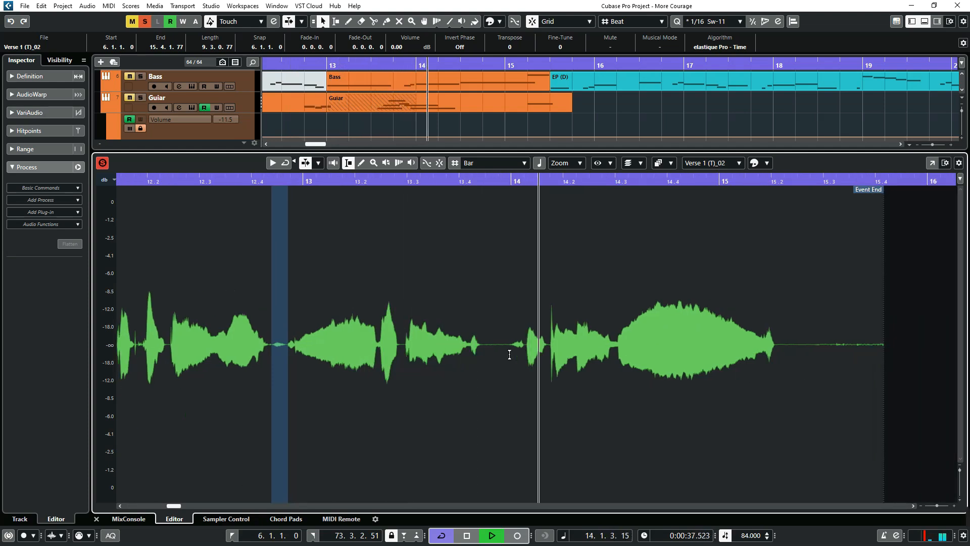
key("space")
left_click_drag(508, 351, 487, 375)
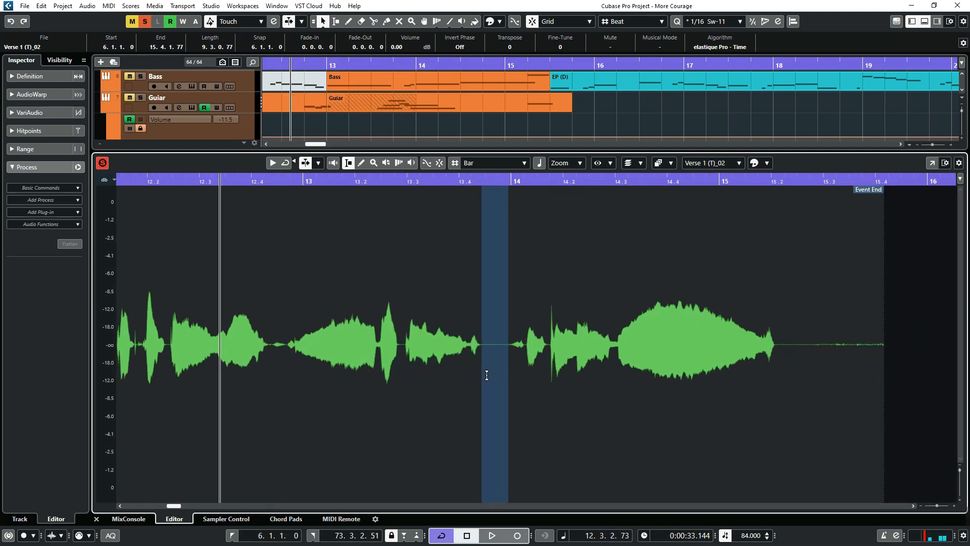
left_click(63, 199)
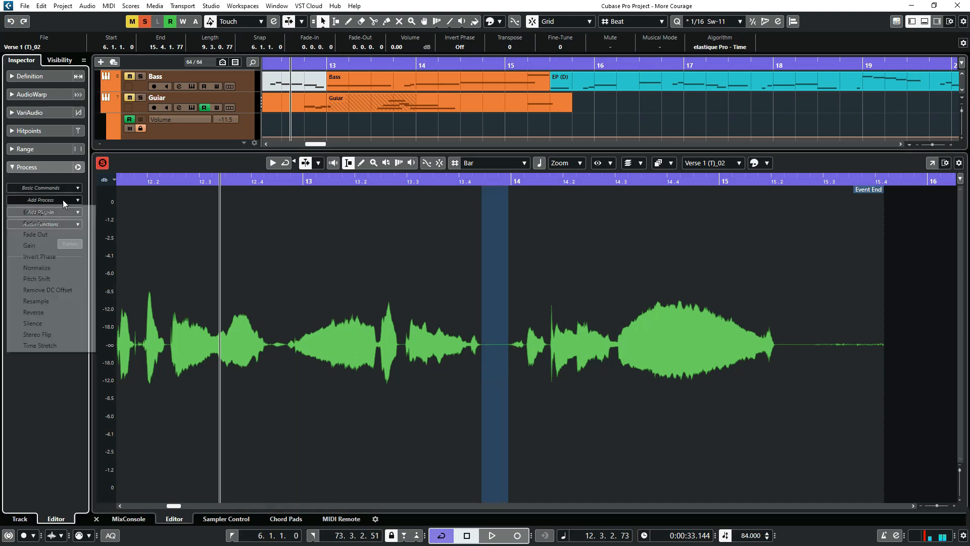
left_click(49, 326)
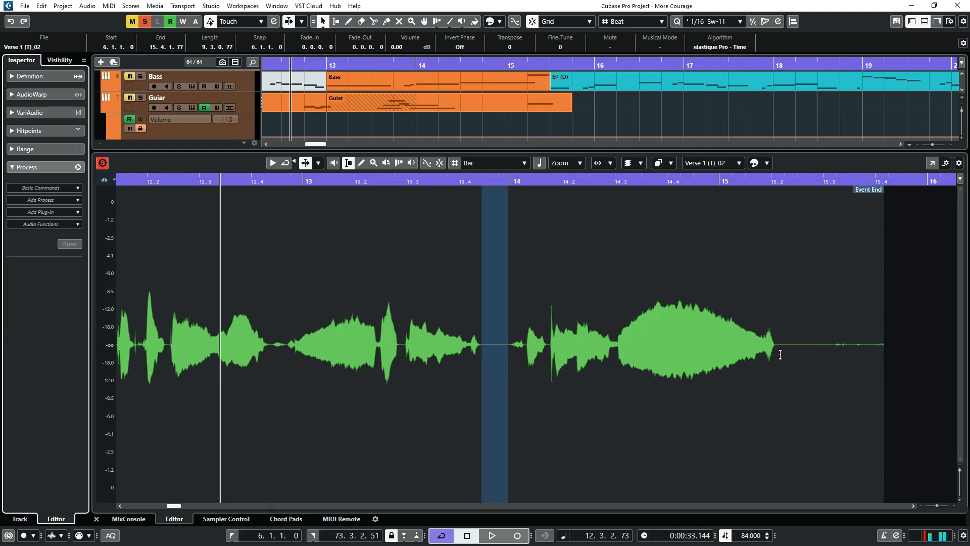
Select the tail after the last phrase, from about beat 15.2 past the event end, and apply the Silence process to it
left_click(742, 190)
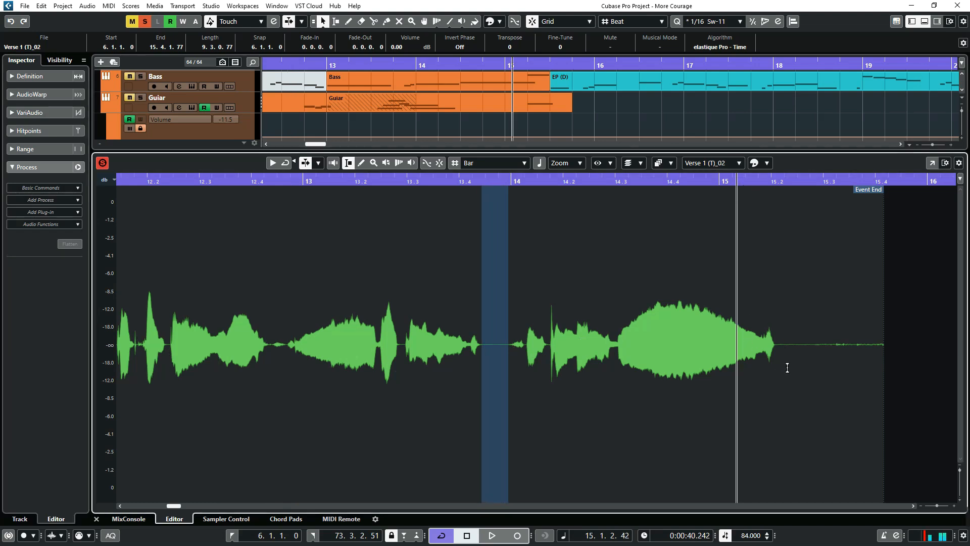
left_click_drag(782, 351, 917, 354)
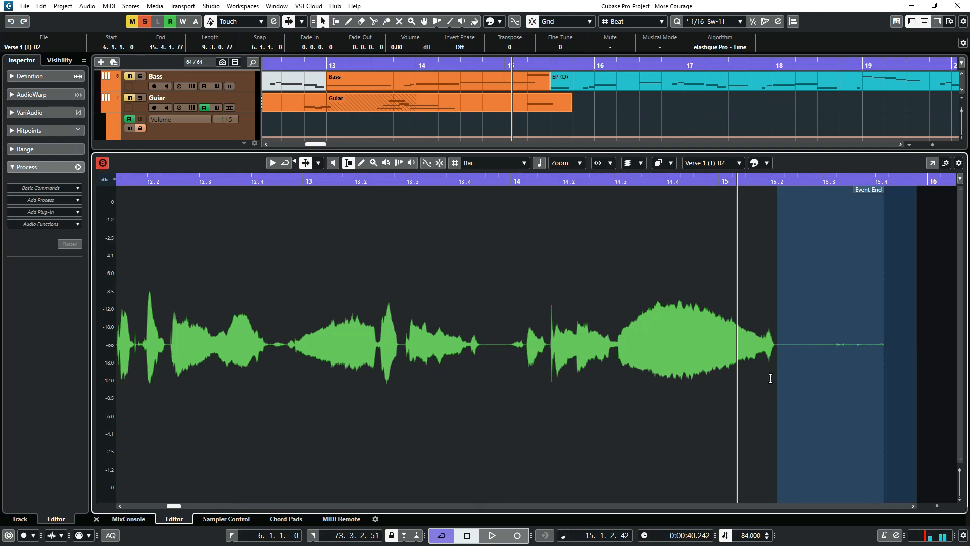
left_click(770, 378)
left_click_drag(781, 355, 952, 361)
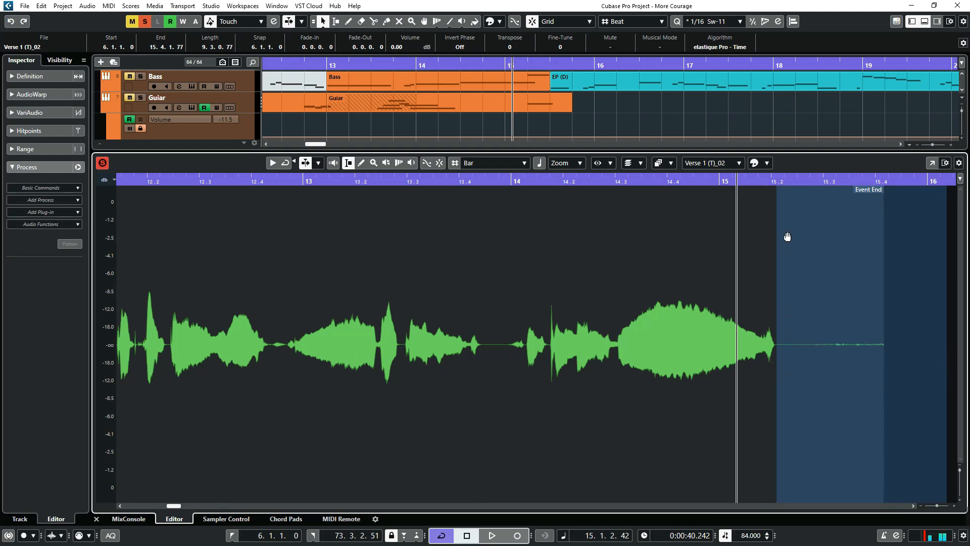
left_click(755, 187)
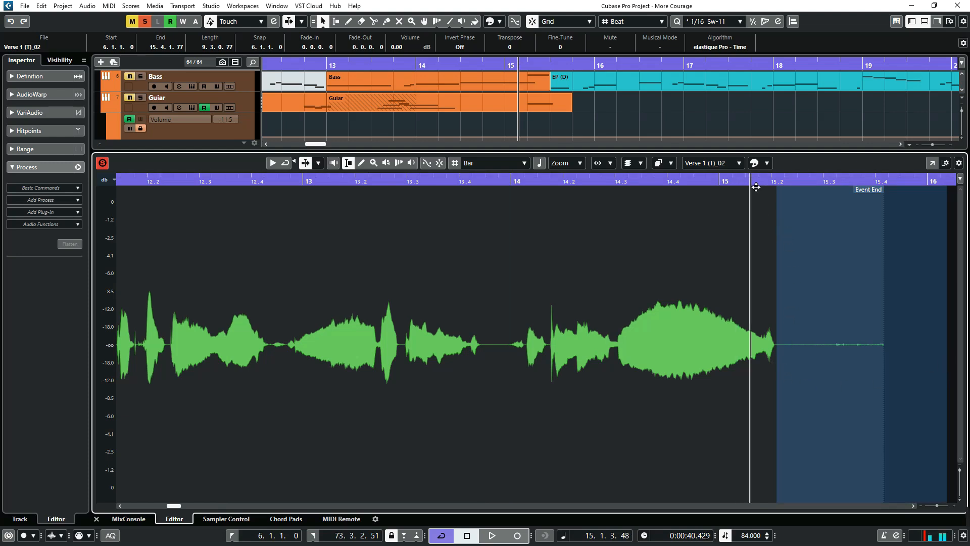
left_click_drag(782, 294, 781, 295)
left_click(65, 200)
left_click(32, 323)
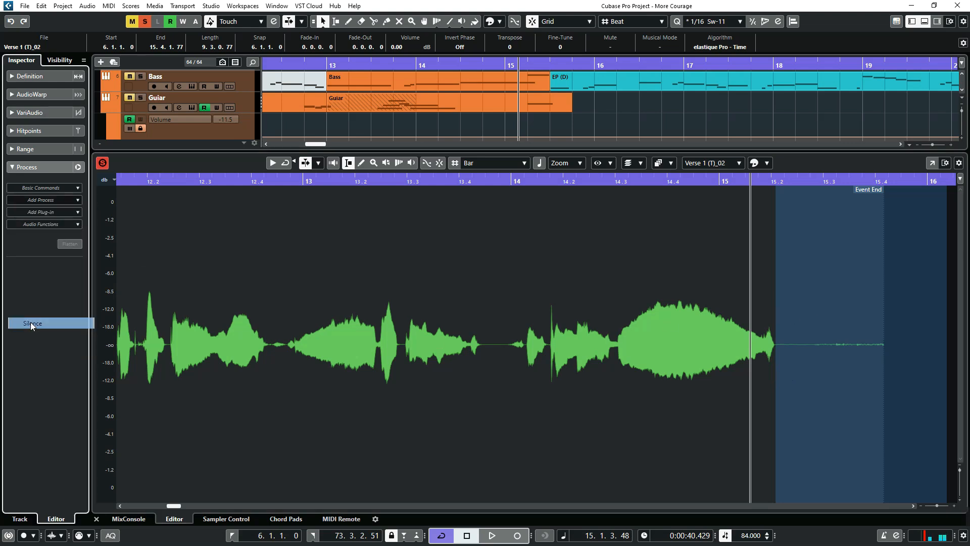
Play the vocal from just before bar 13 through the silenced tail and stop playback
left_click(289, 189)
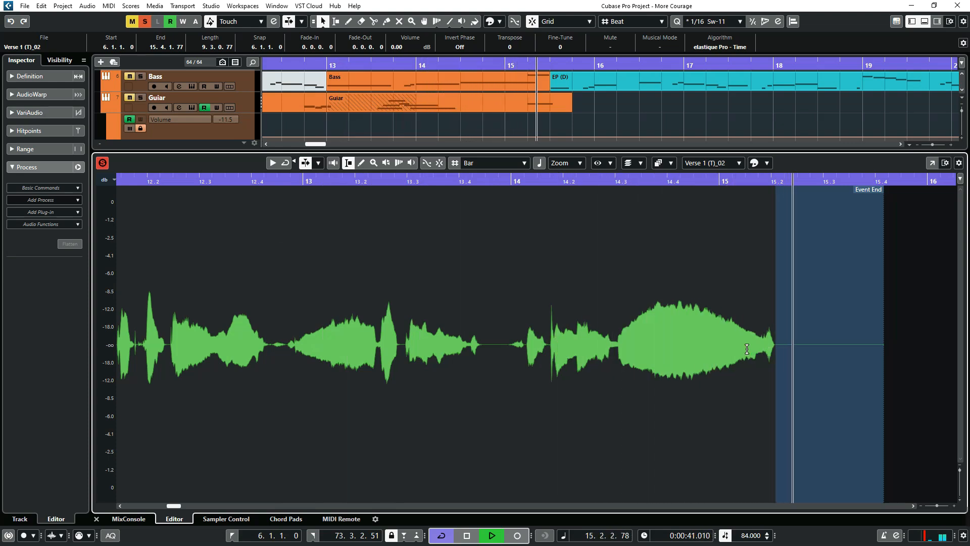
key("space")
left_click(619, 294)
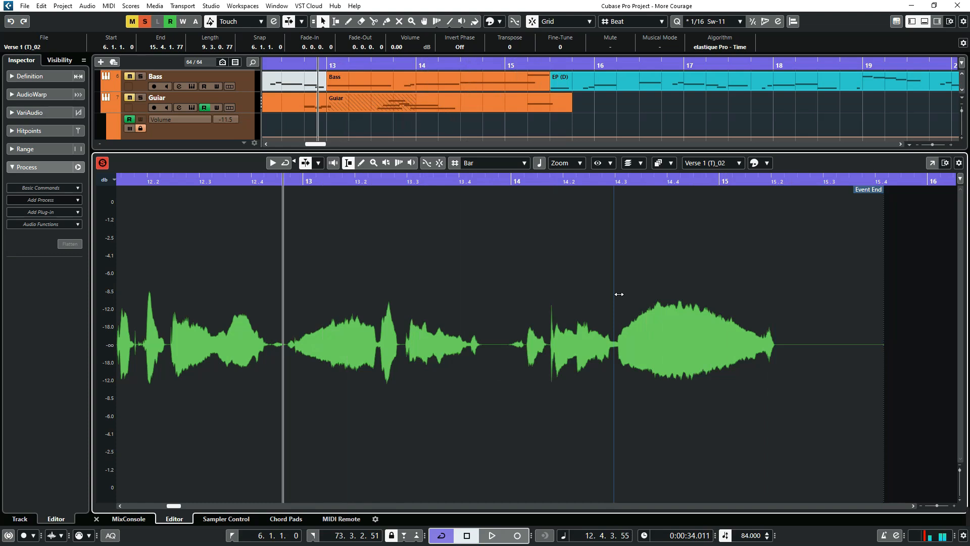
Close the Sample Editor and give the Verse 1 (T) event a fade-out of about 0.2.0.6 and a fade-in of about 0.2.0.49
key("ctrl+e")
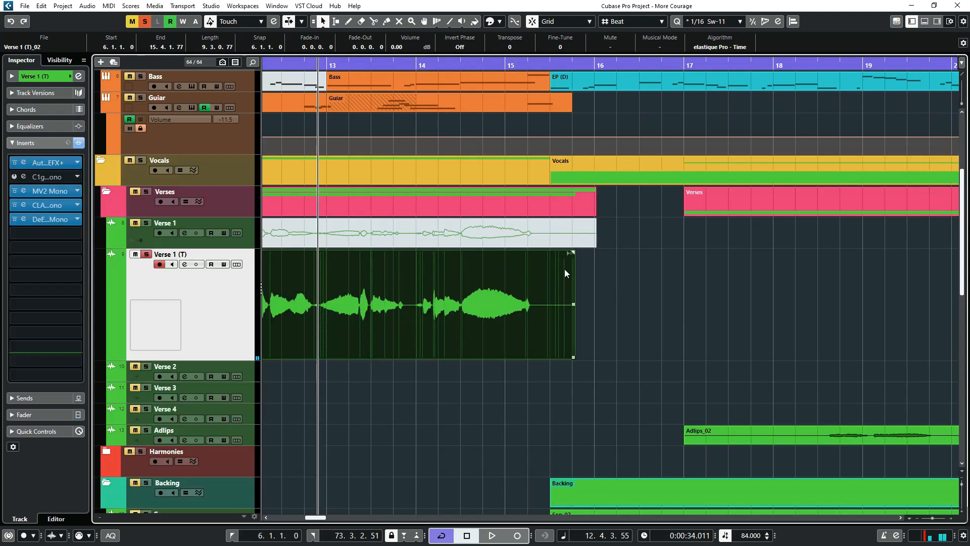
left_click_drag(571, 252, 531, 261)
left_click_drag(313, 518, 285, 517)
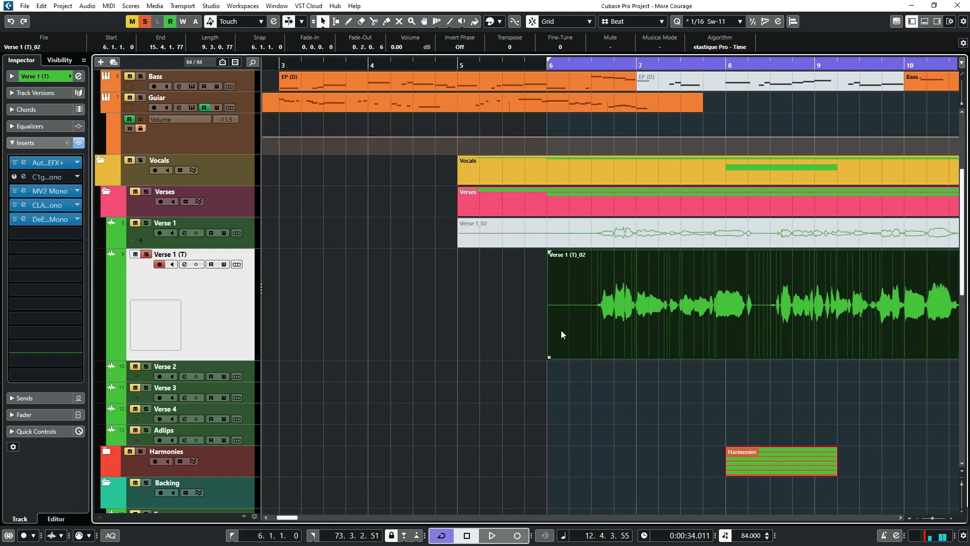
left_click_drag(549, 252, 563, 262)
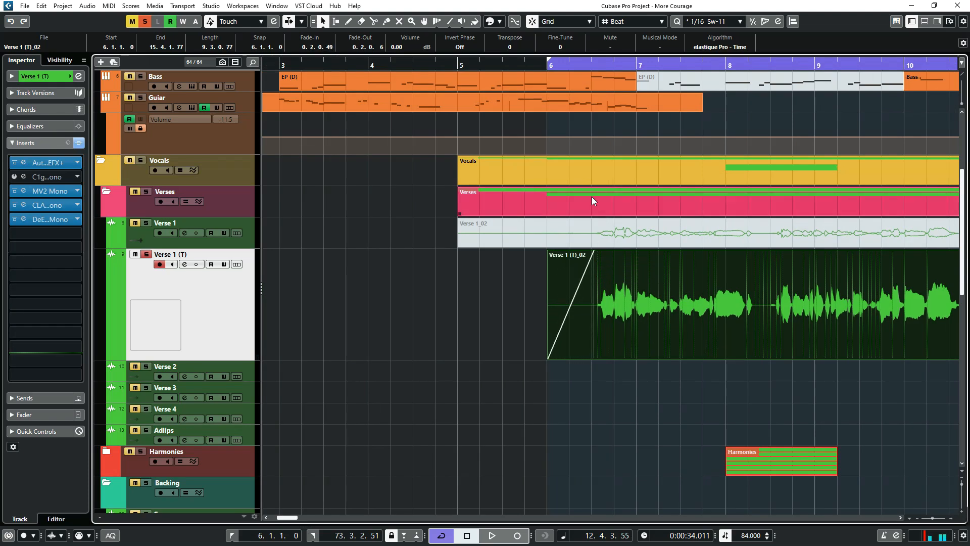
Play the cleaned Verse 1 (T) vocal from bar 6 with the entire event in view
left_click(548, 65)
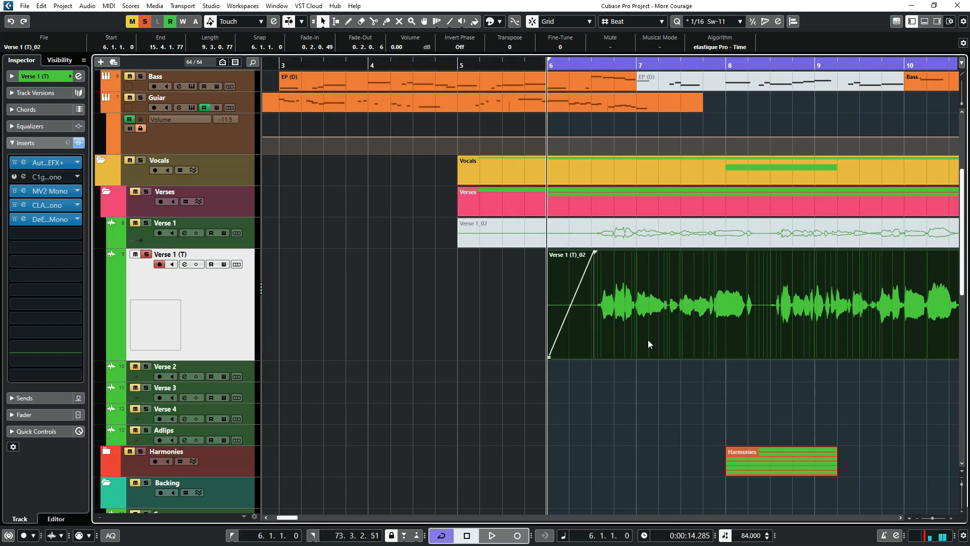
left_click_drag(933, 523, 930, 517)
key("space")
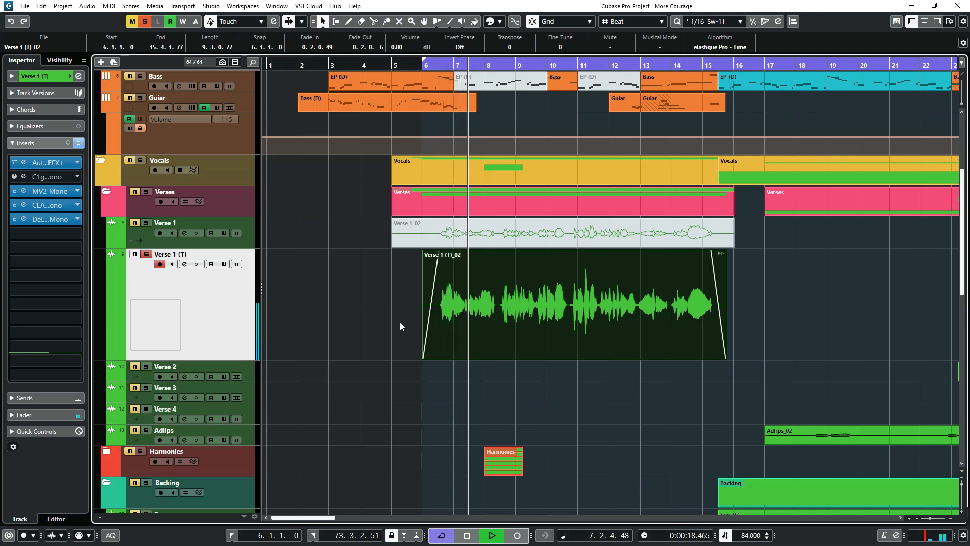
scroll(500, 354, "down", 5)
scroll(640, 332, "up", 8)
scroll(643, 334, "down", 3)
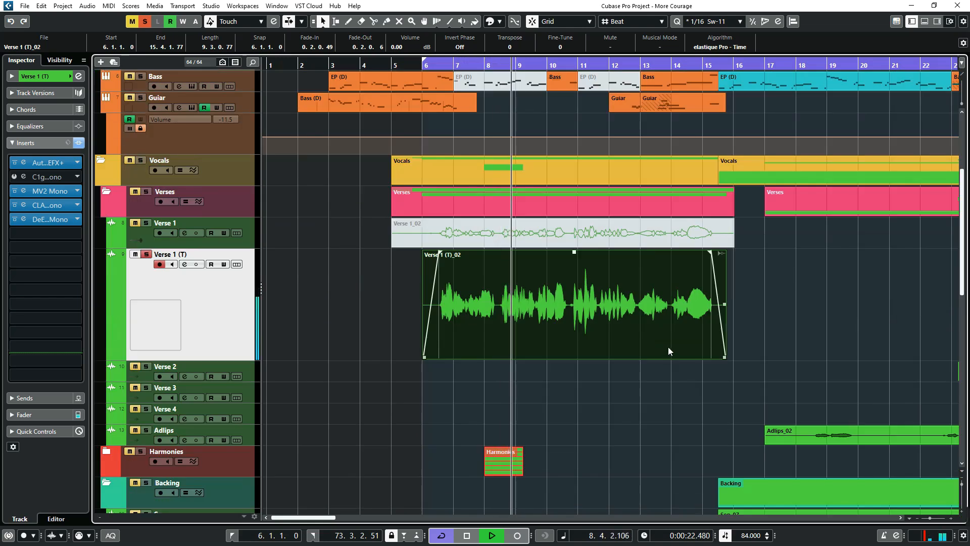
Reopen the Verse 1 (T) event in the Sample Editor, stop playback, and show its full waveform beneath the event in the project
double_click(592, 311)
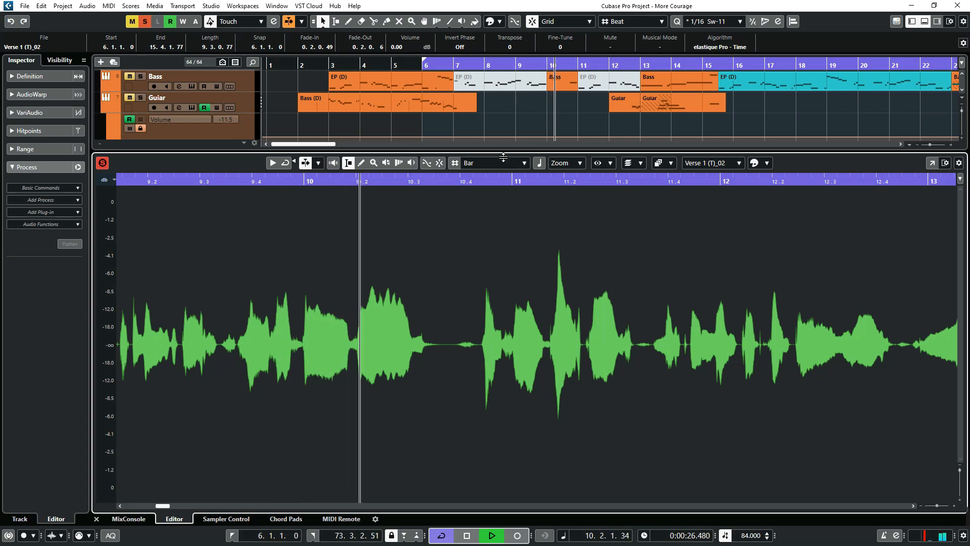
left_click_drag(504, 157, 503, 137)
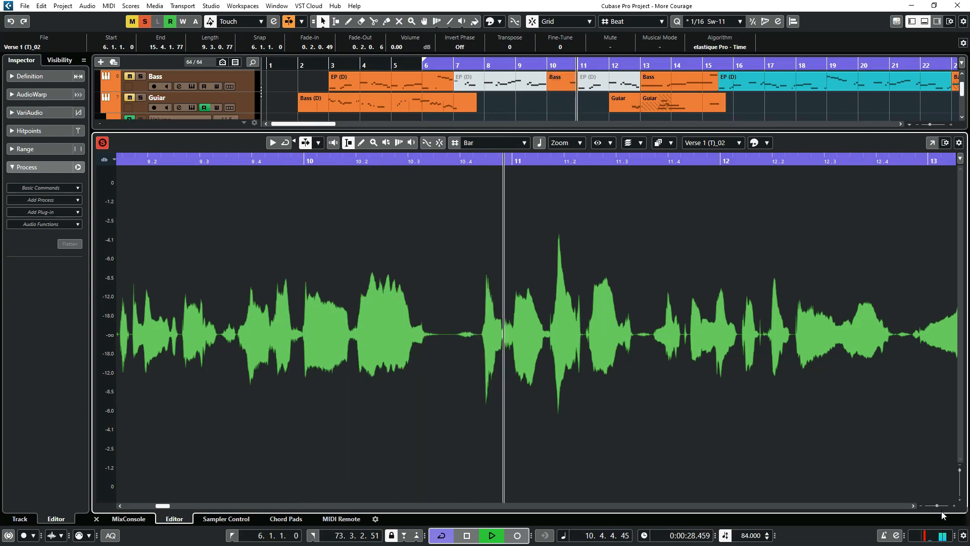
left_click_drag(938, 506, 933, 506)
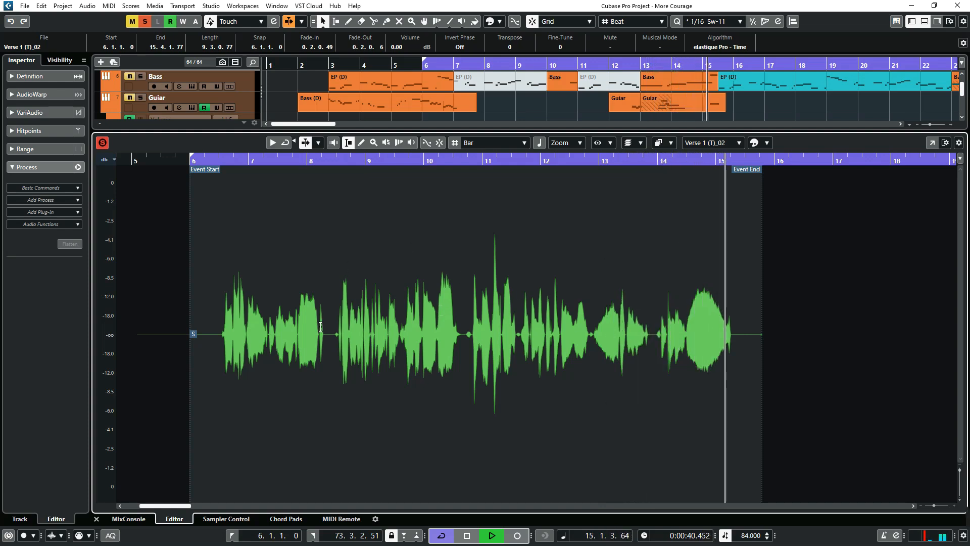
key("space")
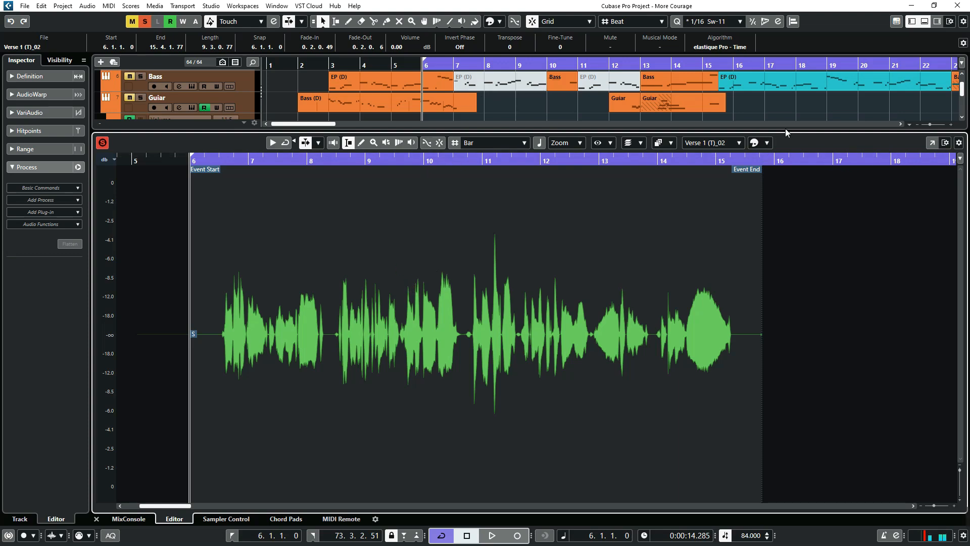
left_click_drag(795, 137, 772, 283)
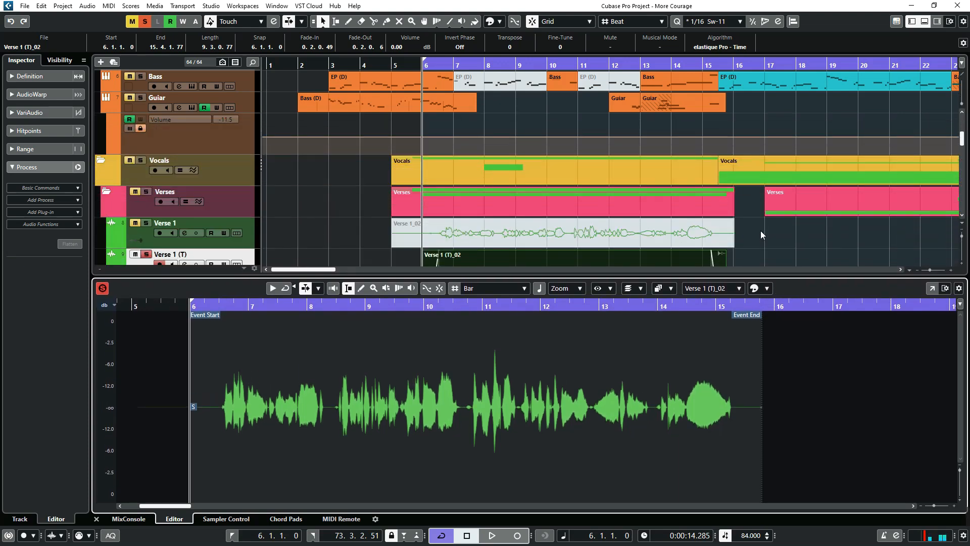
scroll(760, 231, "down", 3)
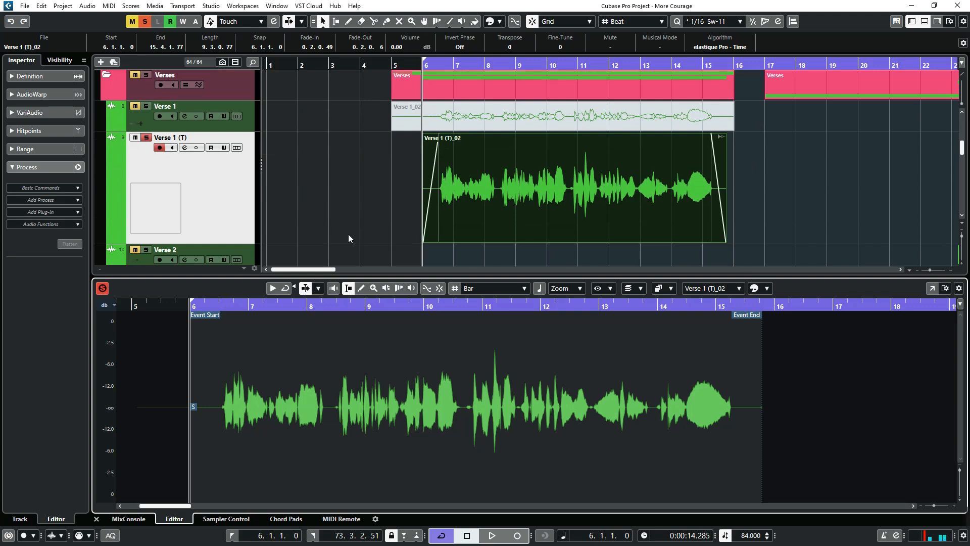